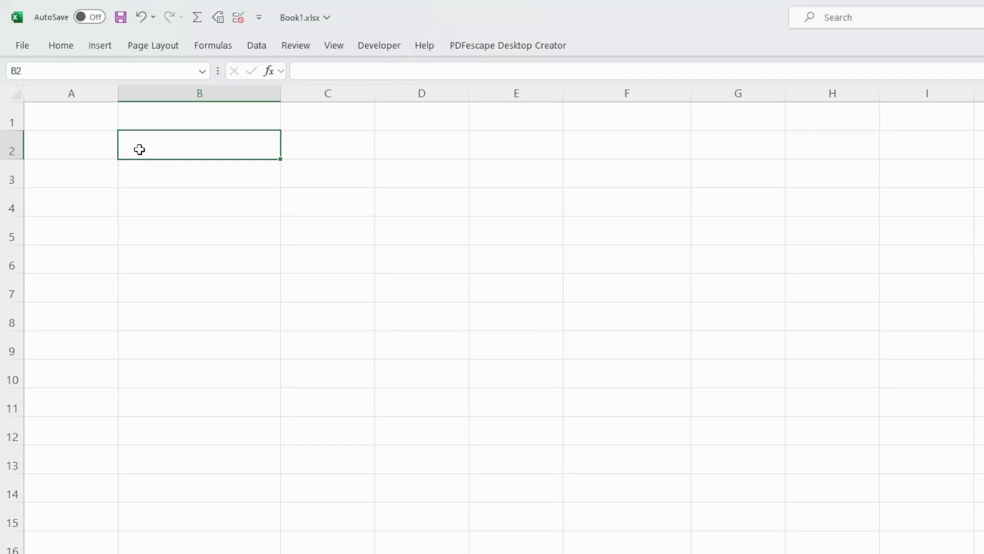
# Paste the green header row and enter EUR/USD, EUR/GBP and USD/JPY in B3:B5.
pyautogui.write('CURRENCY PAIRS\tFROM\tTO\tRATE\tLAST UPDATED')
pyautogui.click(148, 170)
pyautogui.write('EUR/USD')
pyautogui.press('Return')
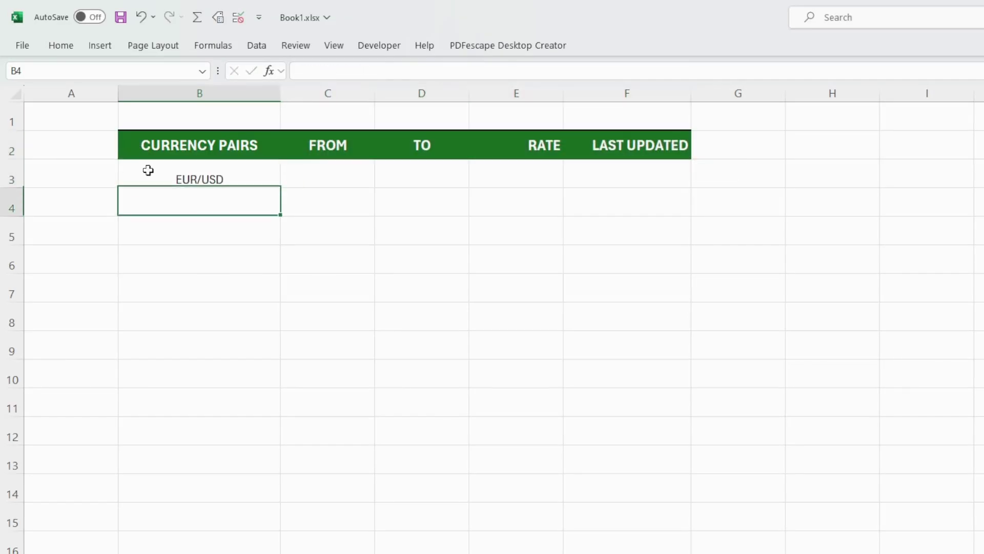
pyautogui.write('EUR/GBP')
pyautogui.press('Return')
pyautogui.write('US')
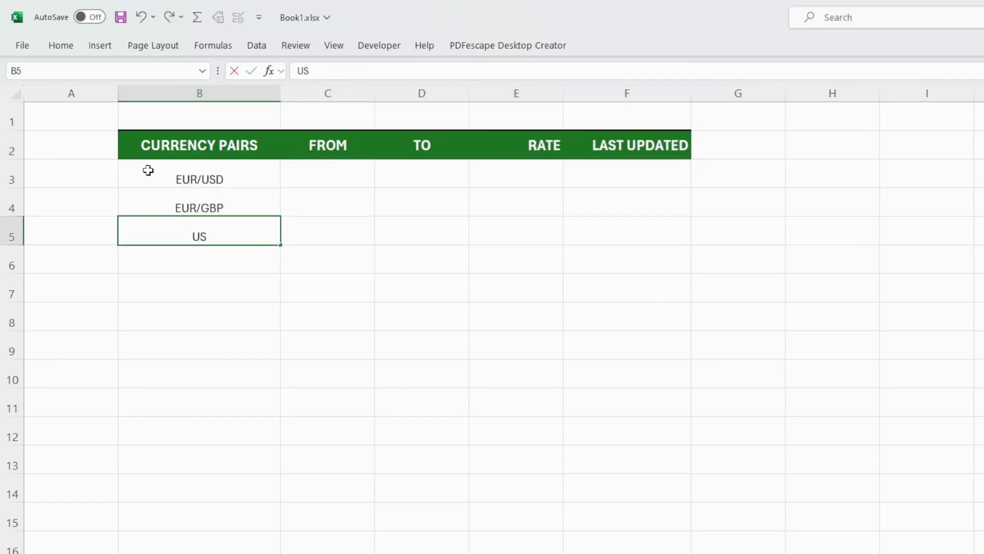
pyautogui.write('D/JPY')
pyautogui.press('Return')
# Convert the three pairs in B3:B5 to the linked Currencies data type.
pyautogui.moveTo(147, 169); pyautogui.dragTo(163, 229)
pyautogui.click(256, 45)
pyautogui.click(551, 89)
# Fill the From, To and Last Updated columns for each pair, then view the EUR/USD data card.
pyautogui.click(290, 149)
pyautogui.click(319, 302)
pyautogui.click(292, 149)
pyautogui.click(319, 279)
pyautogui.click(292, 149)
pyautogui.click(336, 372)
pyautogui.click(244, 220)
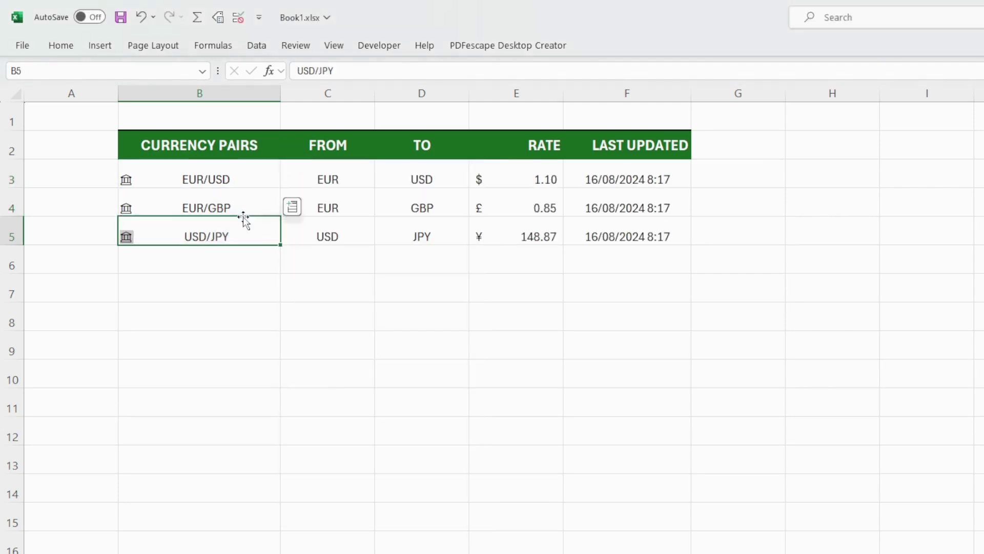
pyautogui.click(126, 180)
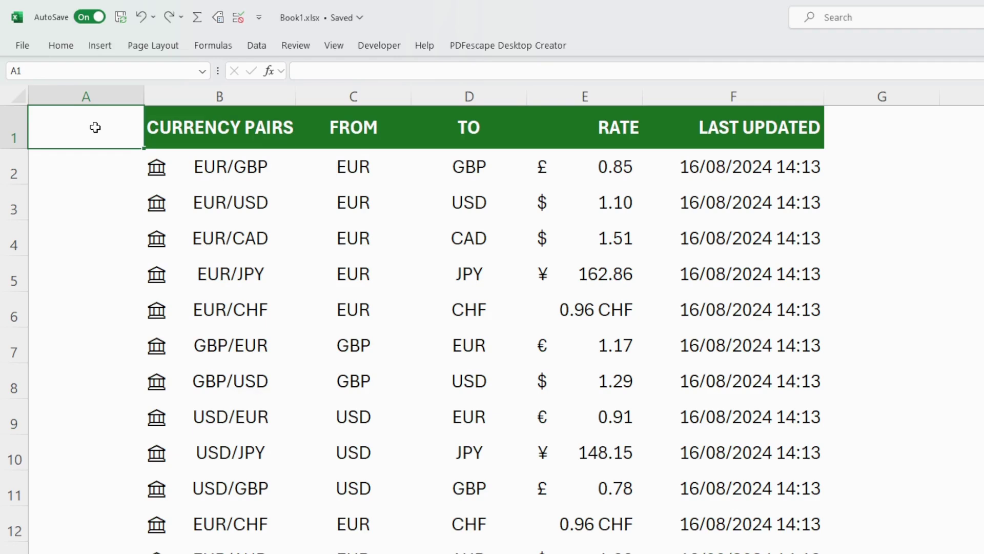
# Inspect the From formula in C2 and the To formulas for EUR/USD, EUR/CAD, EUR/JPY and EUR/CHF.
pyautogui.click(318, 179)
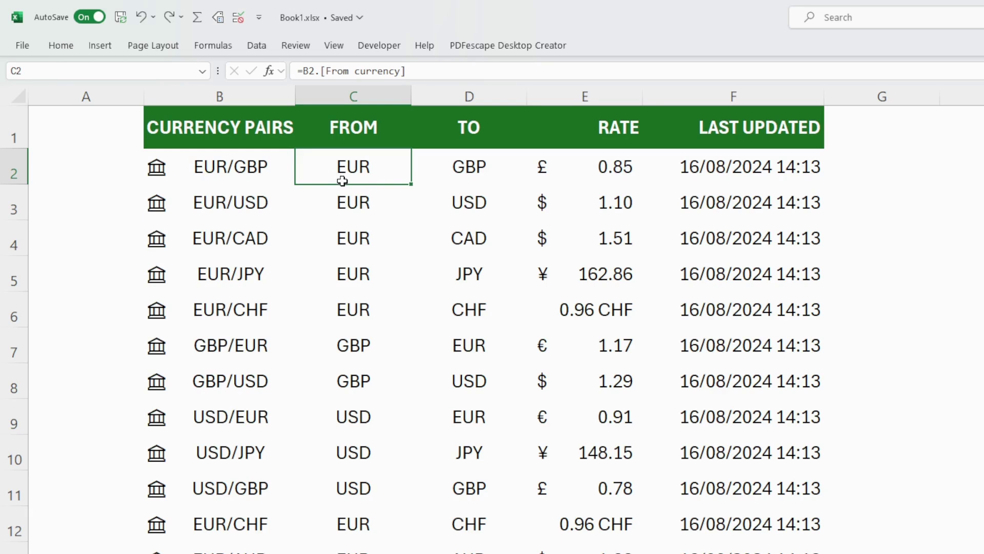
pyautogui.click(437, 174)
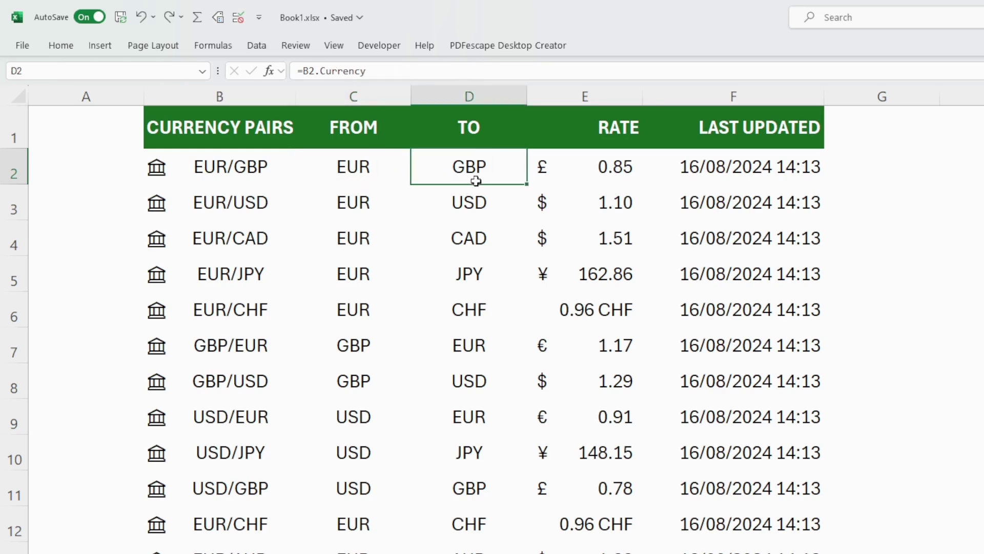
pyautogui.click(440, 209)
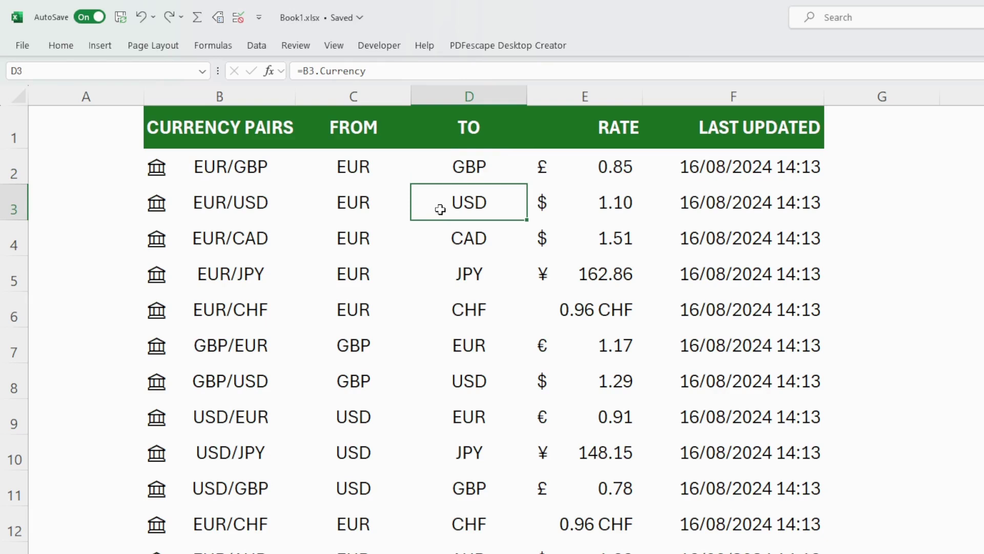
pyautogui.click(438, 246)
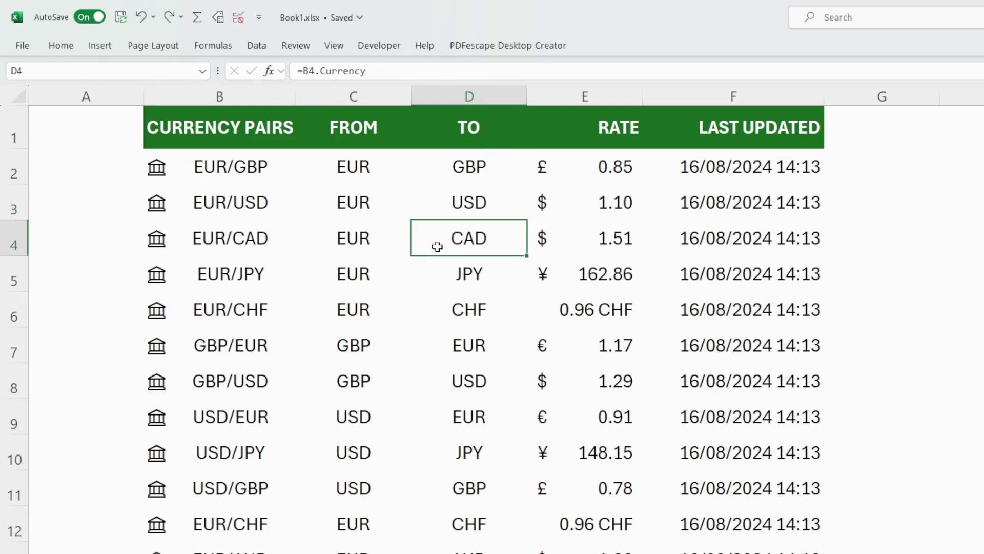
pyautogui.click(443, 275)
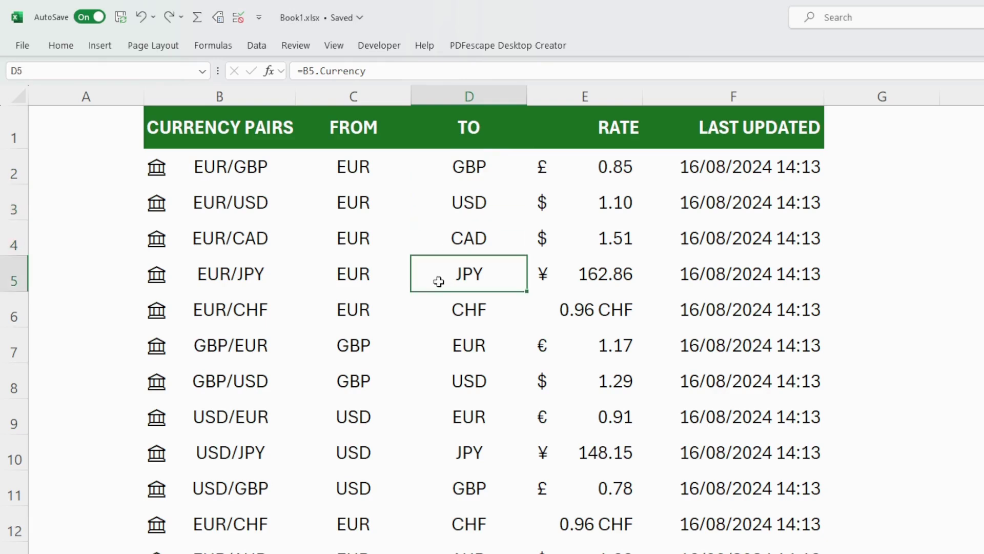
pyautogui.click(440, 314)
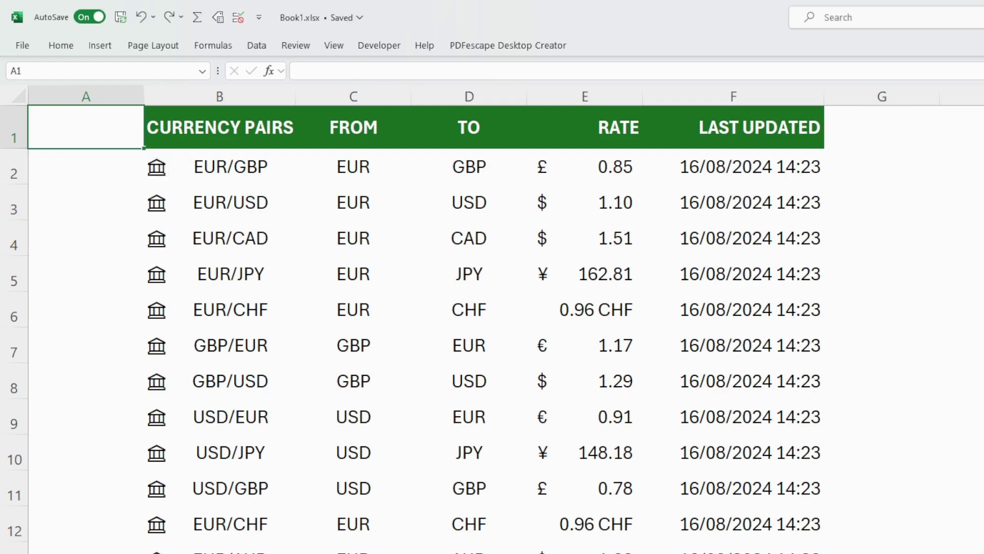
# Move to the next, empty worksheet and select cell B2.
pyautogui.hotkey('ctrl', 'pagedown')
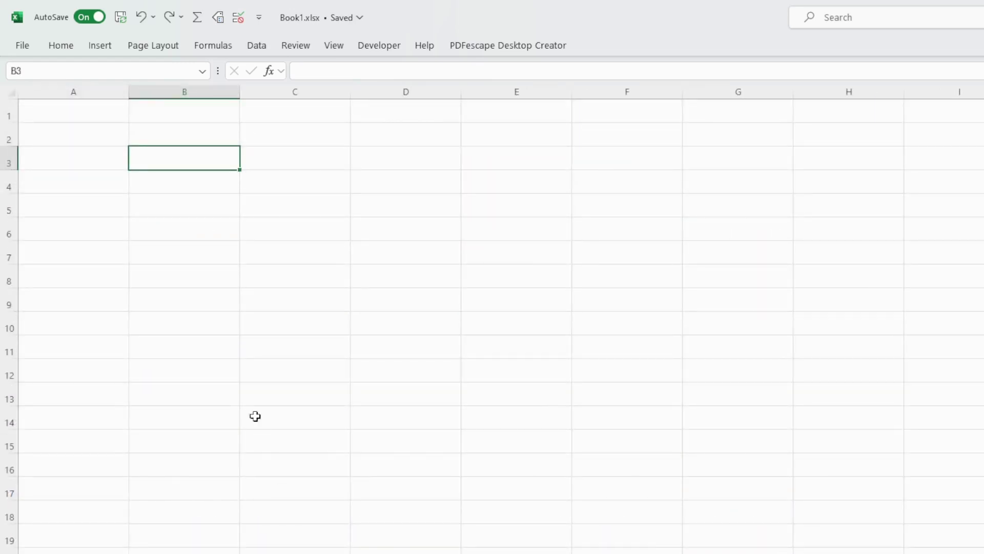
pyautogui.click(186, 139)
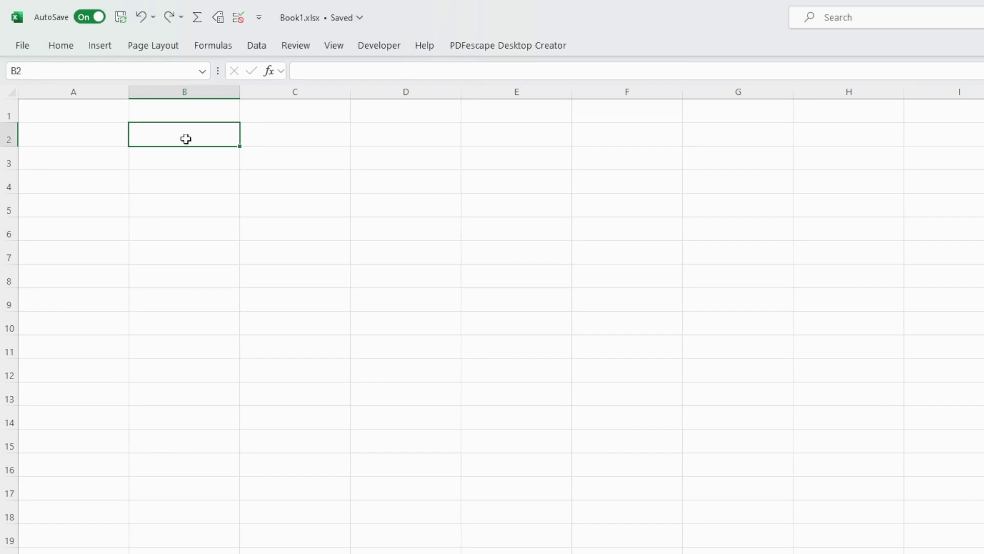
# Try EURUSD and EUR/USD formats in B2, committing EUR:USD.
pyautogui.write('EURUSD')
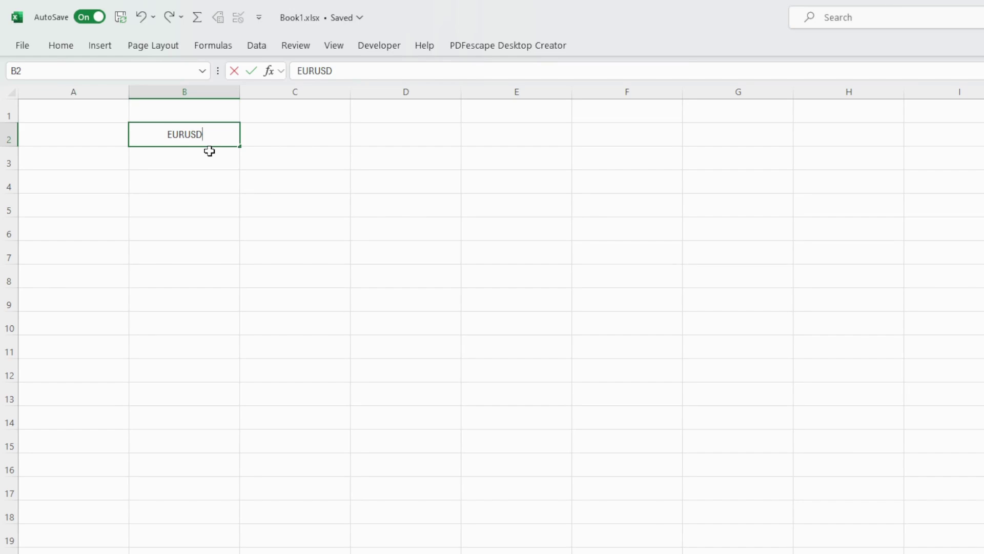
pyautogui.press('BackSpace')
pyautogui.press('BackSpace')
pyautogui.press('BackSpace')
pyautogui.write('/')
pyautogui.write('USD')
pyautogui.press('BackSpace')
pyautogui.press('BackSpace')
pyautogui.press('BackSpace')
pyautogui.press('BackSpace')
pyautogui.write(':USD')
pyautogui.press('Return')
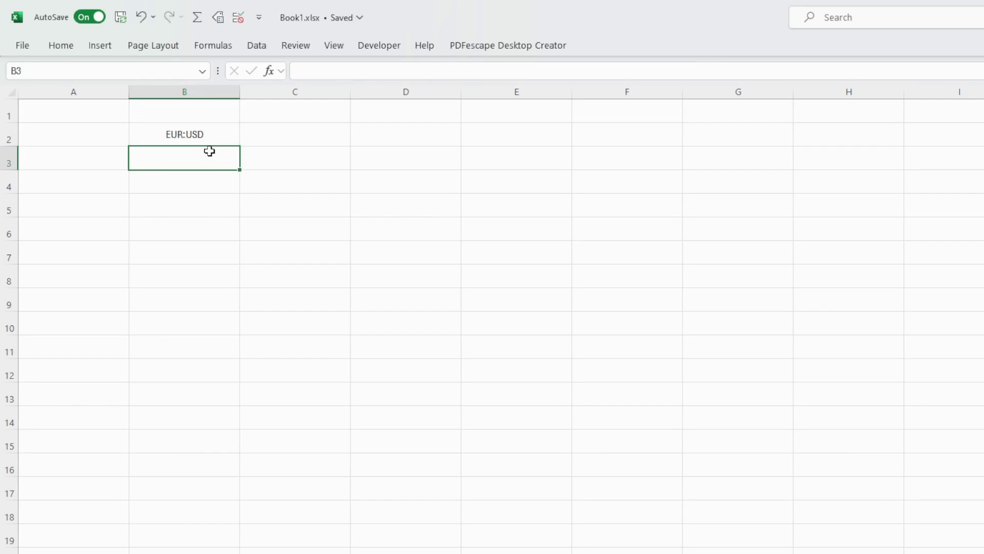
# Edit B2 to correct EUR:USD to EUR/USD and reselect the cell.
pyautogui.press('Up')
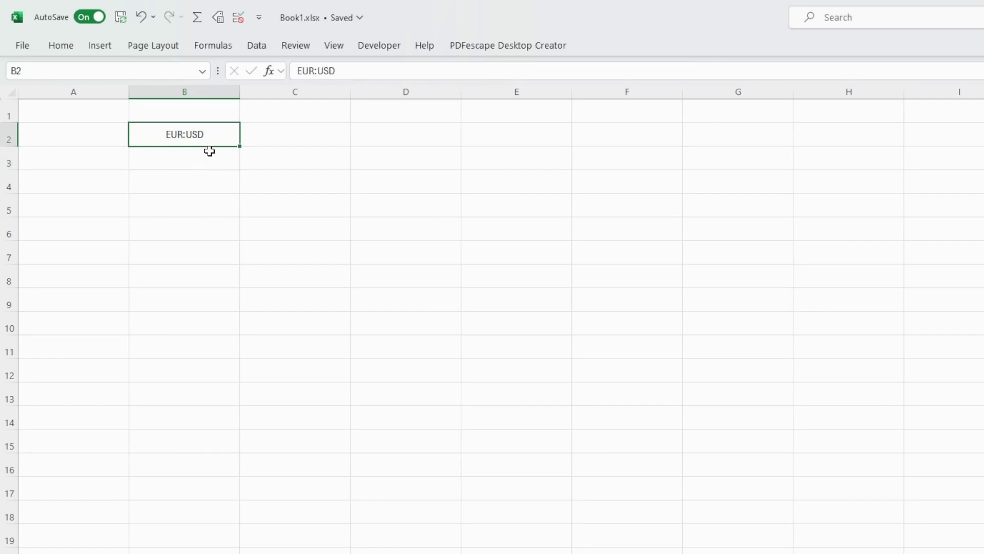
pyautogui.press('F2')
pyautogui.press('BackSpace')
pyautogui.press('BackSpace')
pyautogui.press('BackSpace')
pyautogui.press('BackSpace')
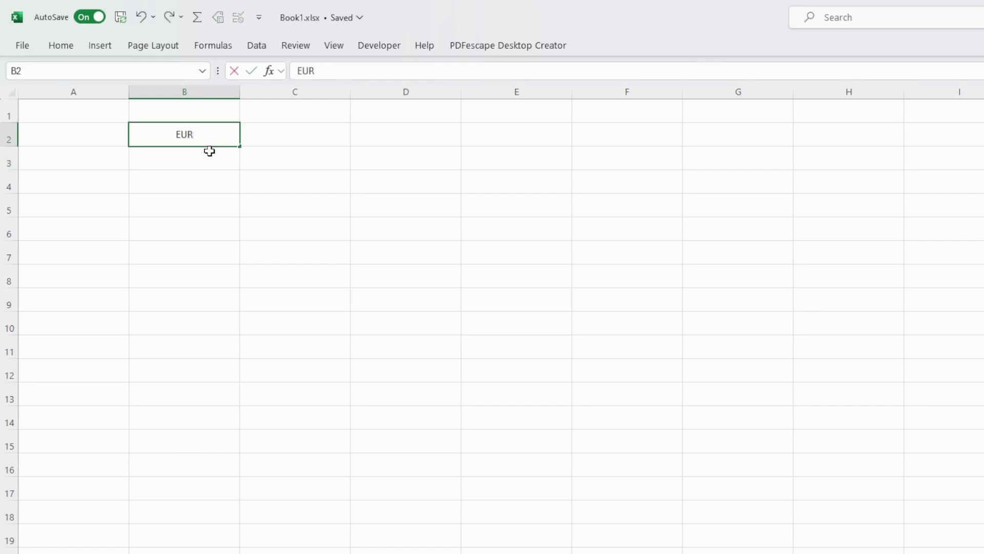
pyautogui.write('/USD')
pyautogui.press('Return')
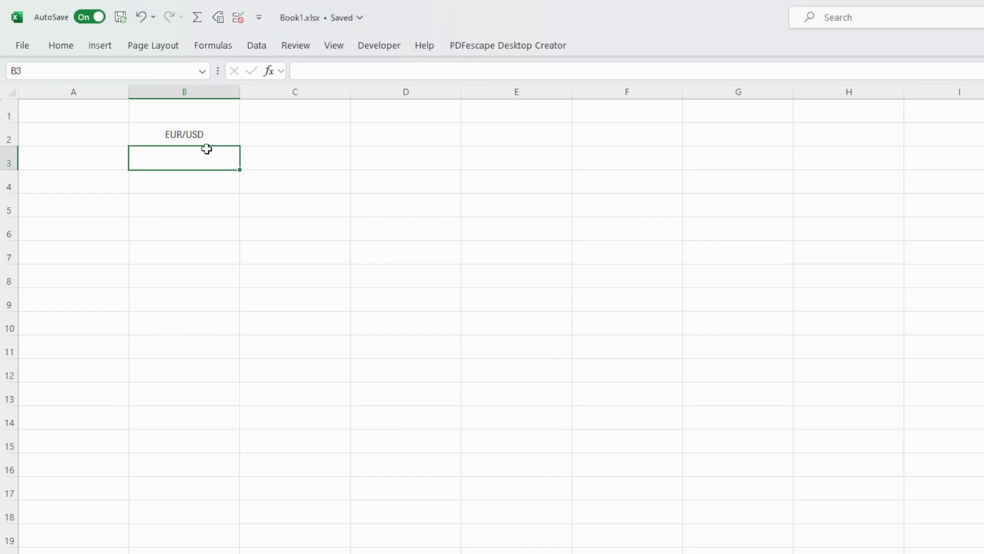
pyautogui.click(229, 128)
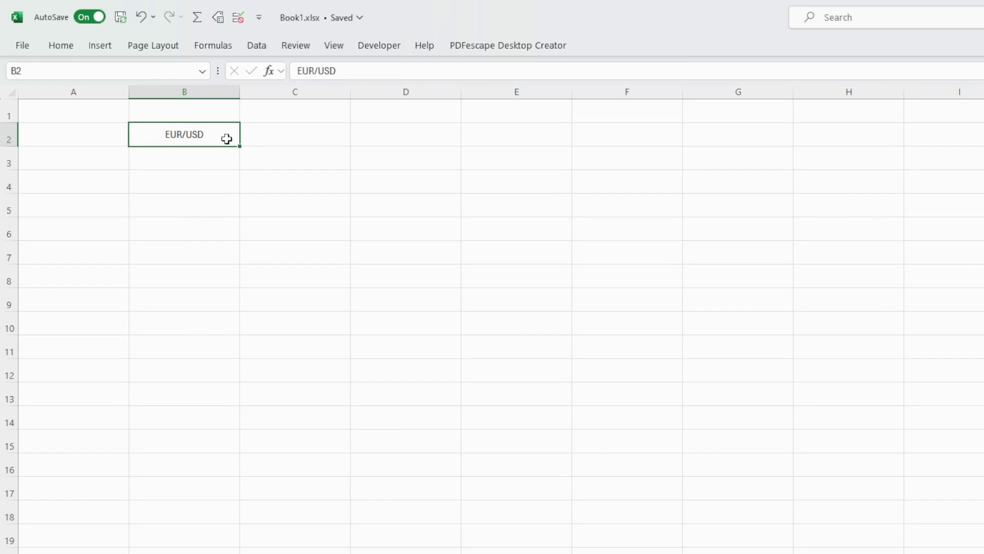
# Apply the Data > Currencies data type to EUR/USD in B2.
pyautogui.click(256, 50)
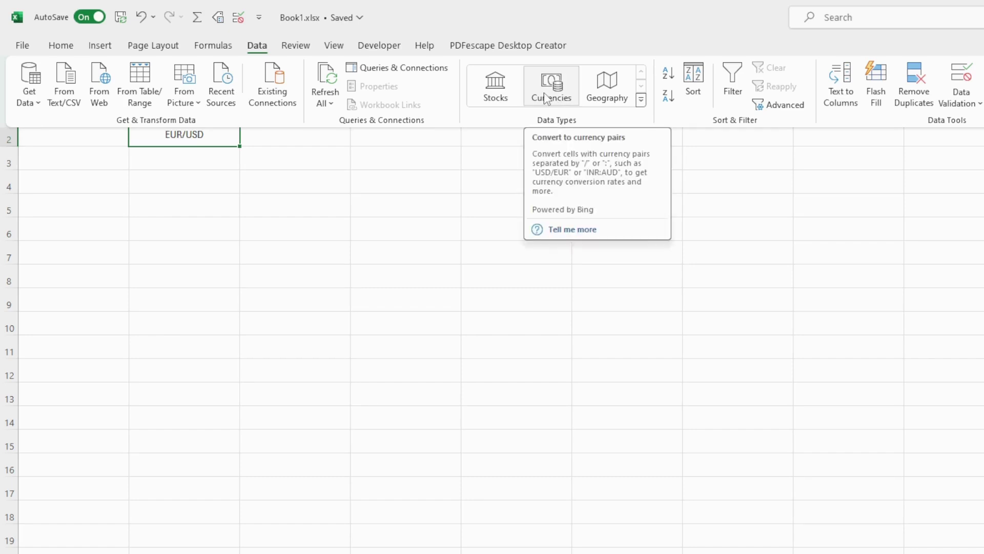
pyautogui.click(547, 97)
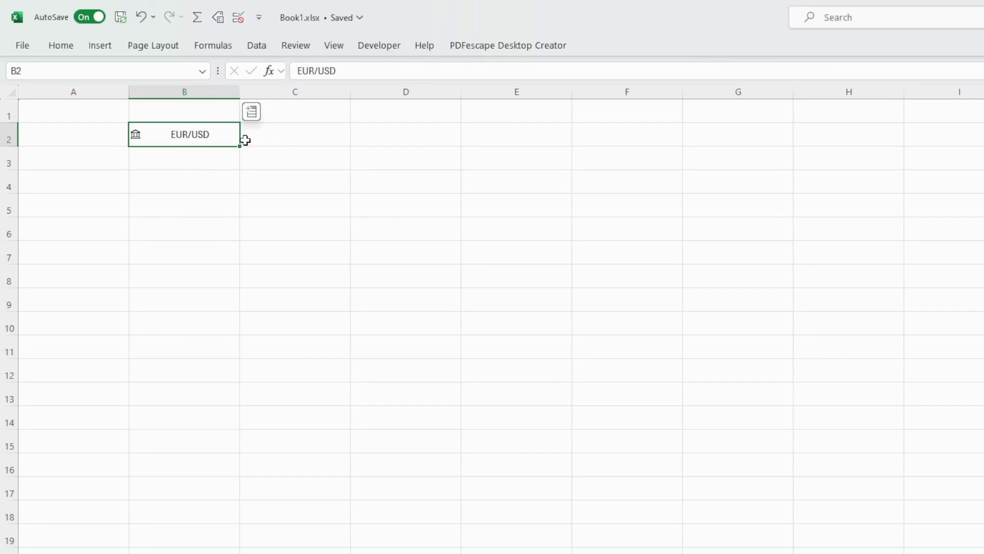
# Insert the EUR/USD Price ($1.10) in C2 and Last trade time (16/08/2024 14:29) in D2.
pyautogui.click(225, 208)
pyautogui.click(222, 152)
pyautogui.click(224, 138)
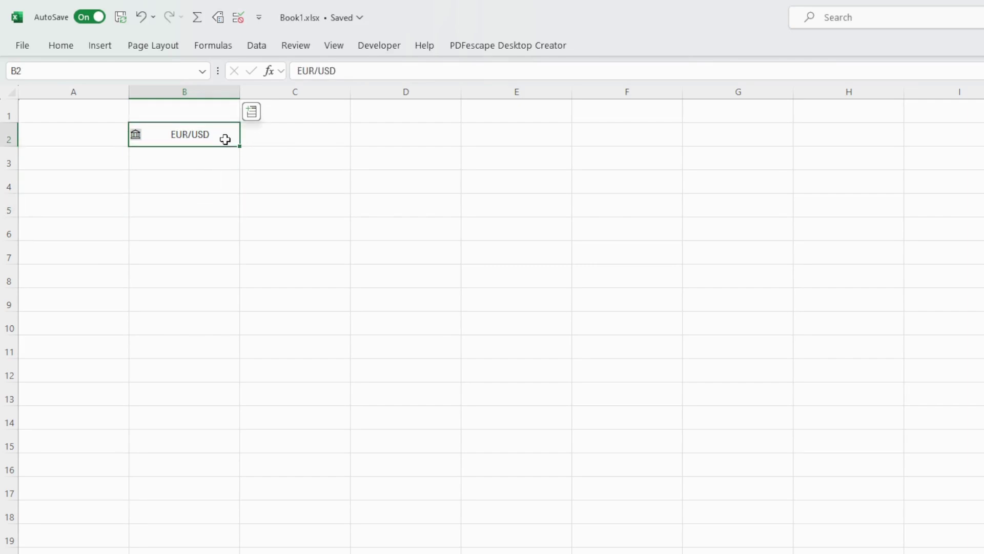
pyautogui.click(252, 123)
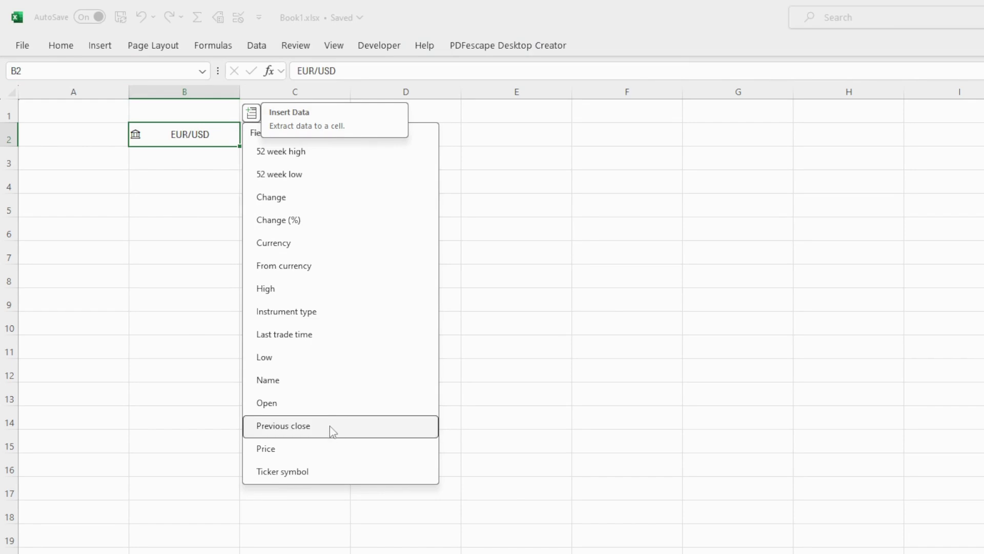
pyautogui.click(334, 455)
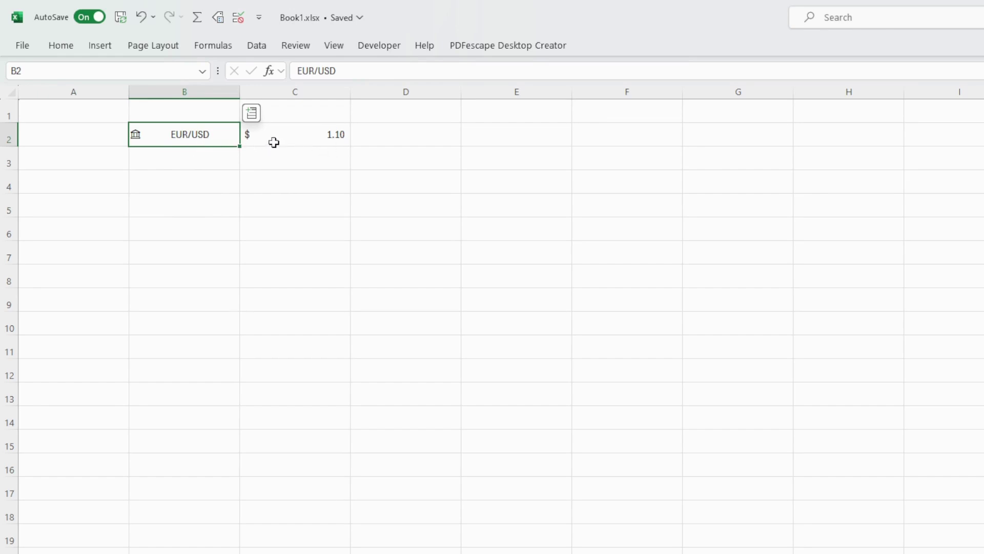
pyautogui.click(252, 115)
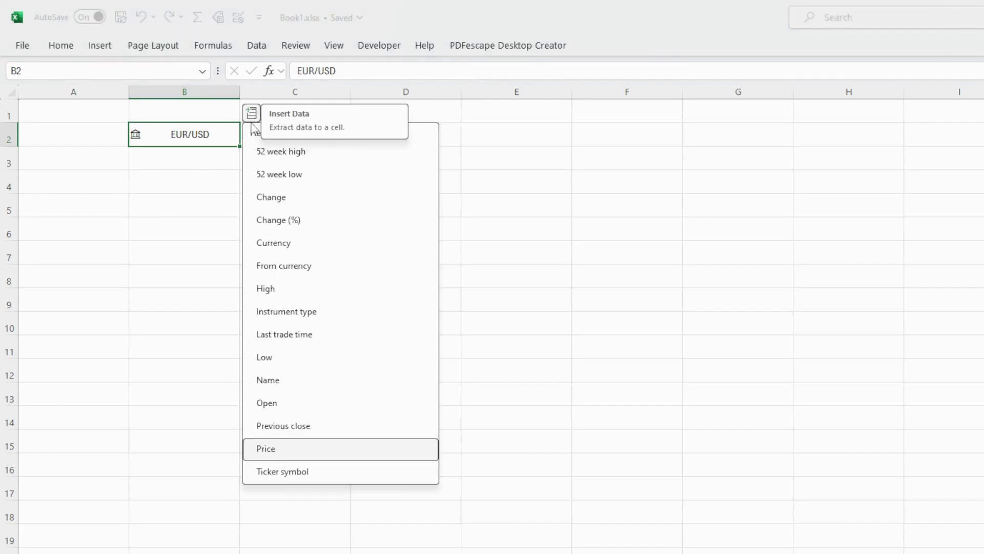
pyautogui.click(314, 336)
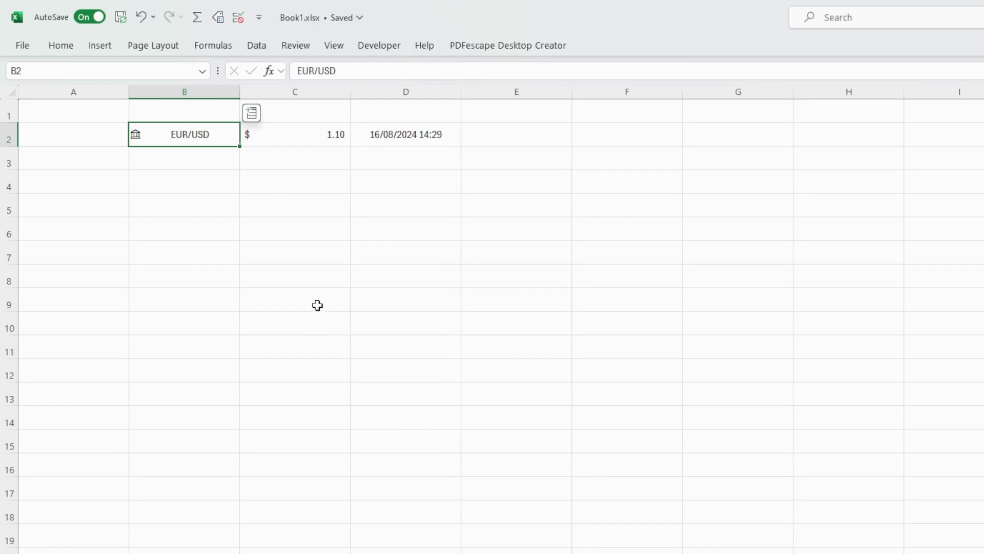
# Add 52 week low, 52 week high, Change (%) and Ticker symbol fields to the EUR/USD row.
pyautogui.click(251, 115)
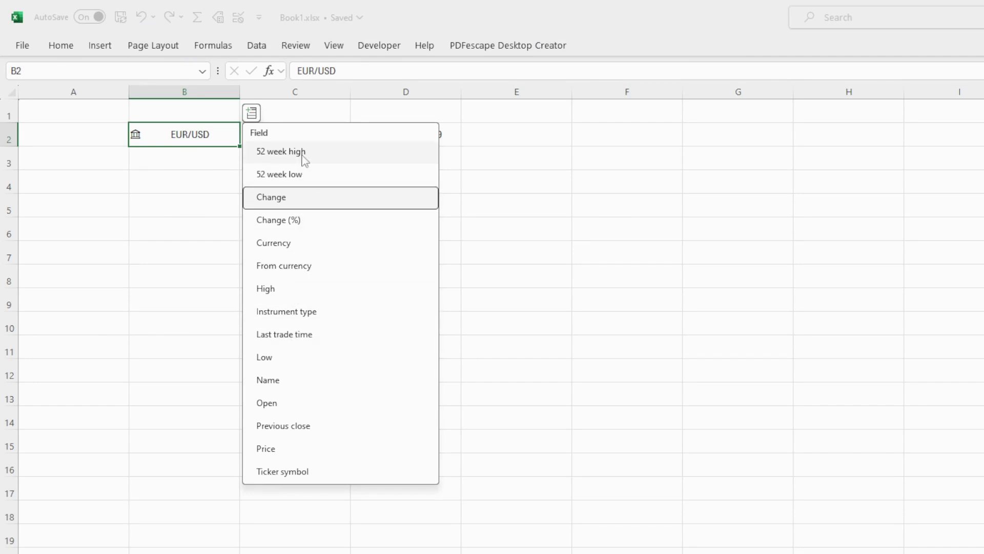
pyautogui.click(302, 175)
pyautogui.click(252, 114)
pyautogui.click(281, 153)
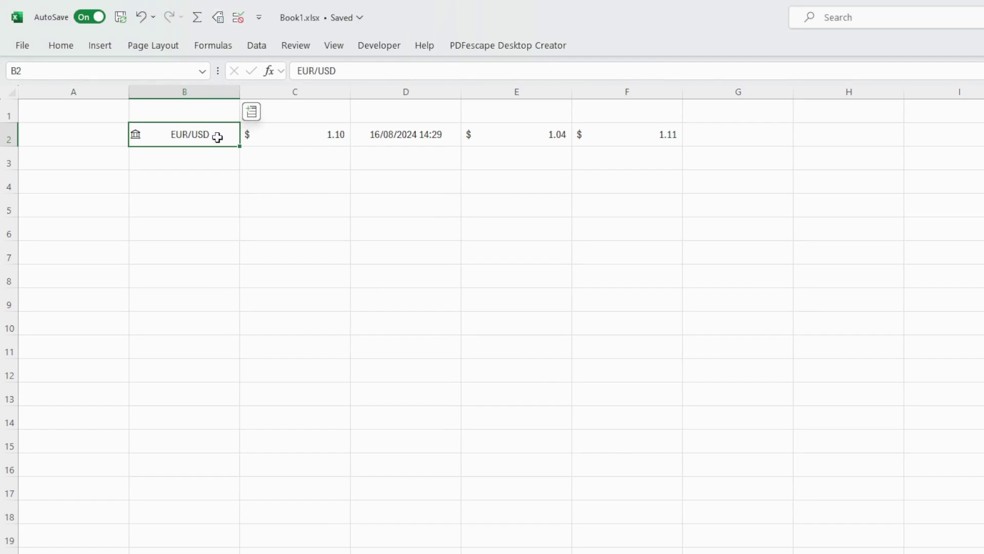
pyautogui.click(253, 114)
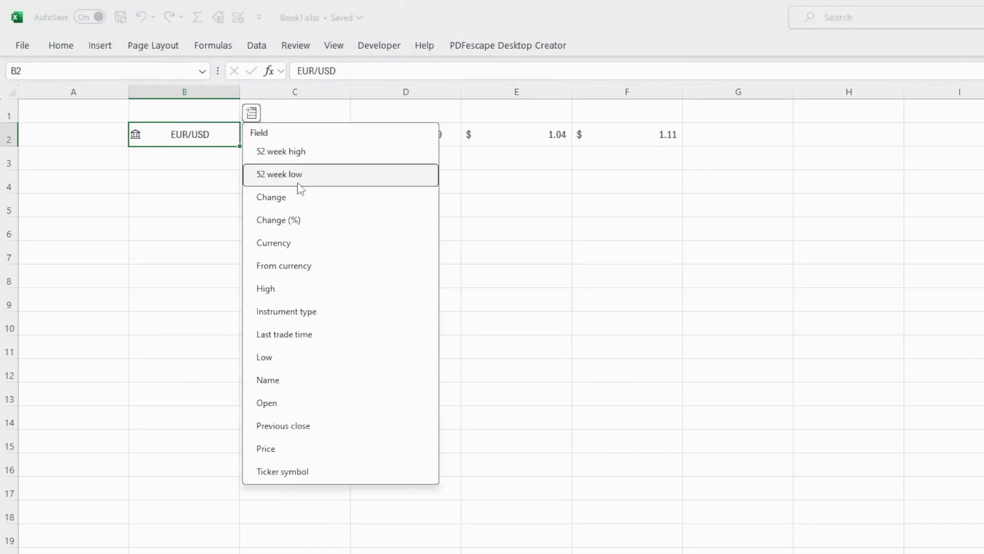
pyautogui.click(315, 221)
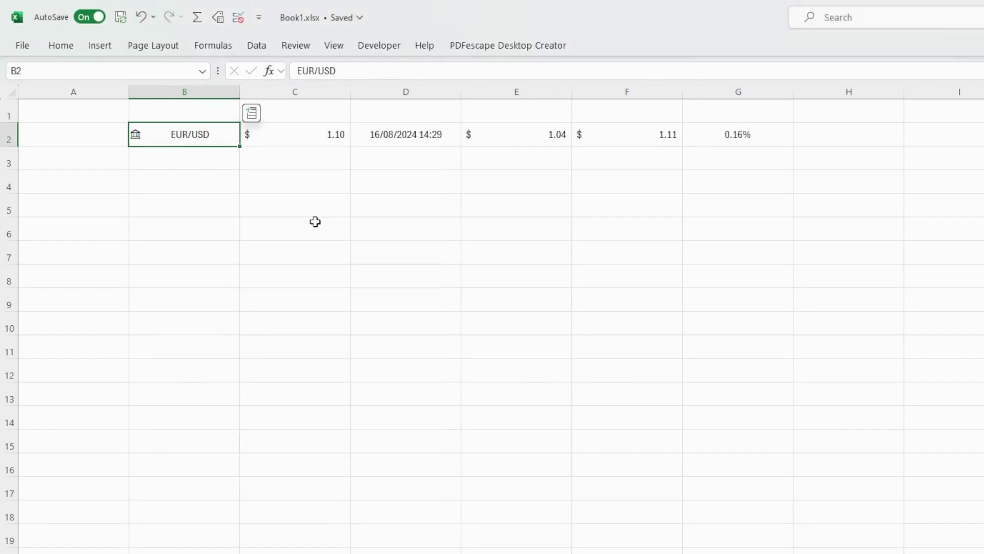
pyautogui.click(251, 113)
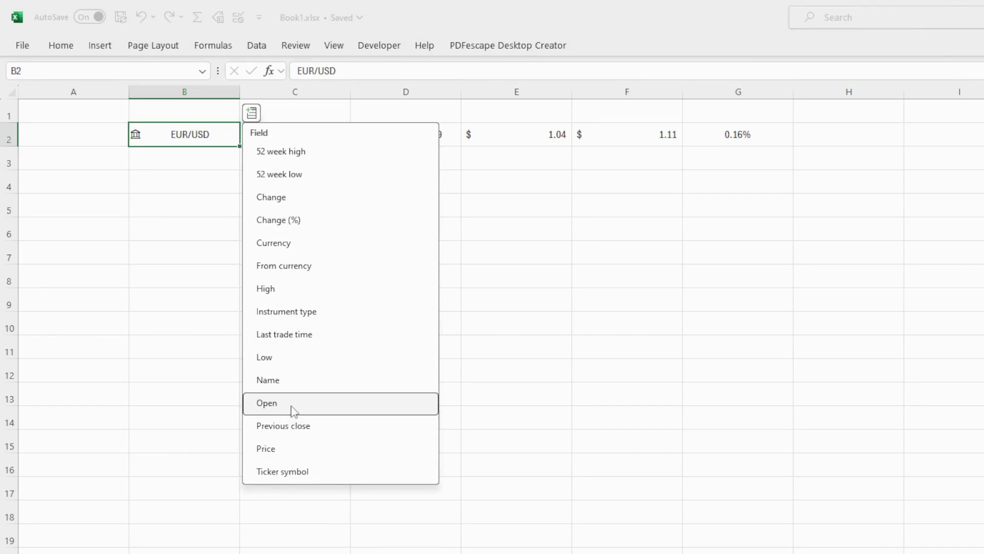
pyautogui.click(291, 476)
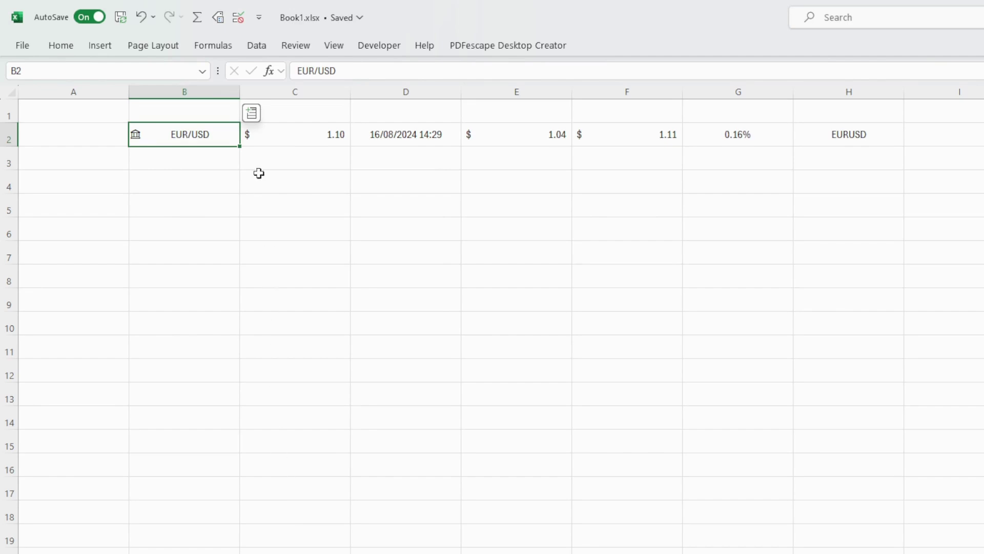
pyautogui.click(251, 114)
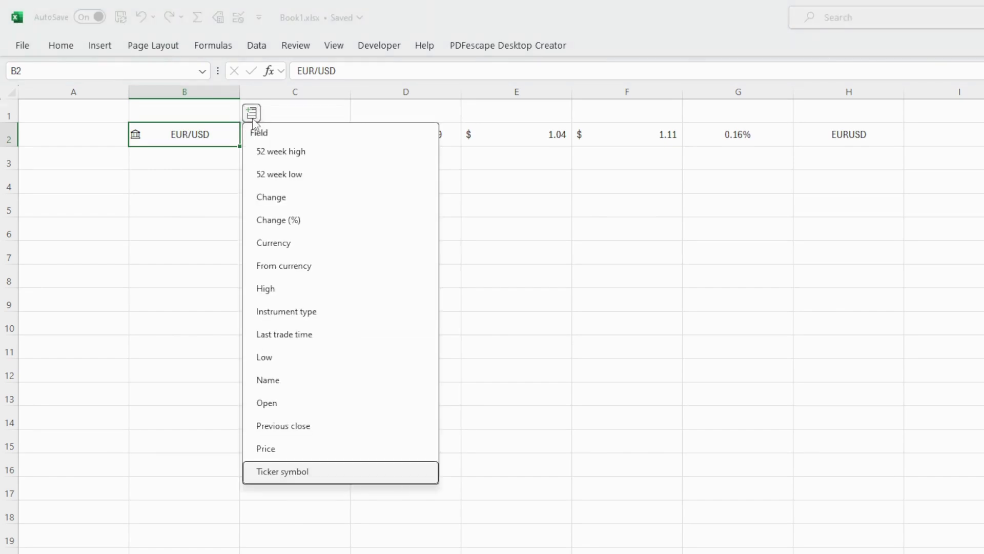
pyautogui.click(135, 136)
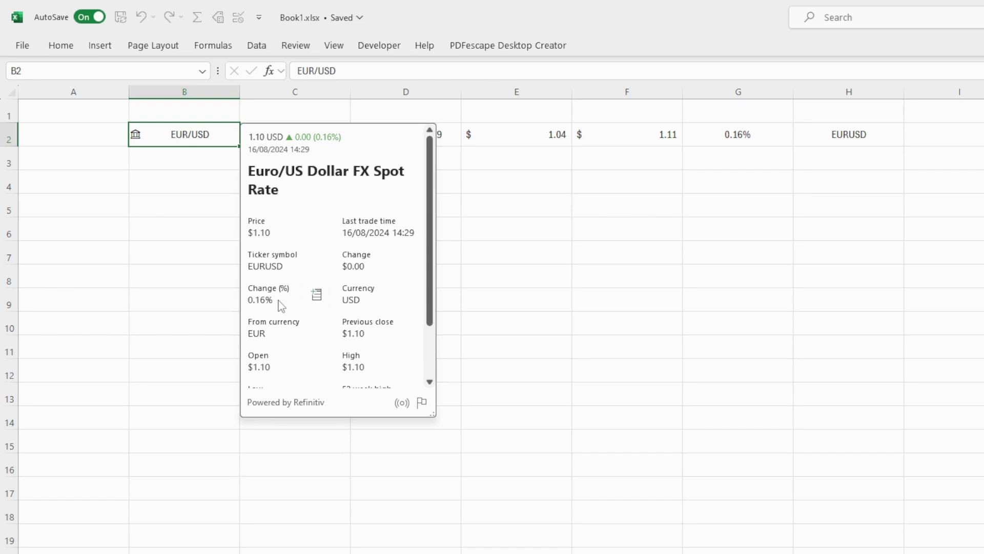
pyautogui.scroll(-2, 281, 306)
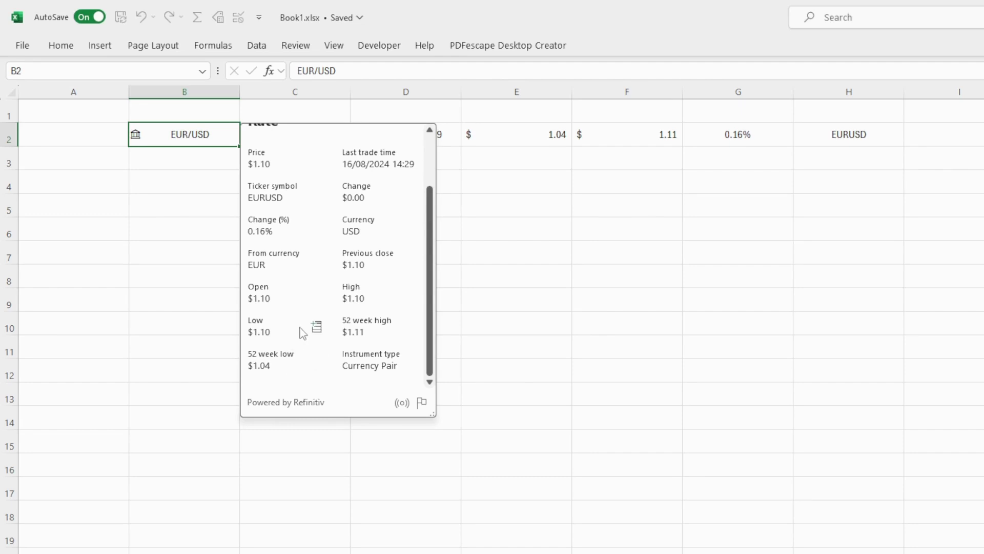
pyautogui.scroll(2, 303, 328)
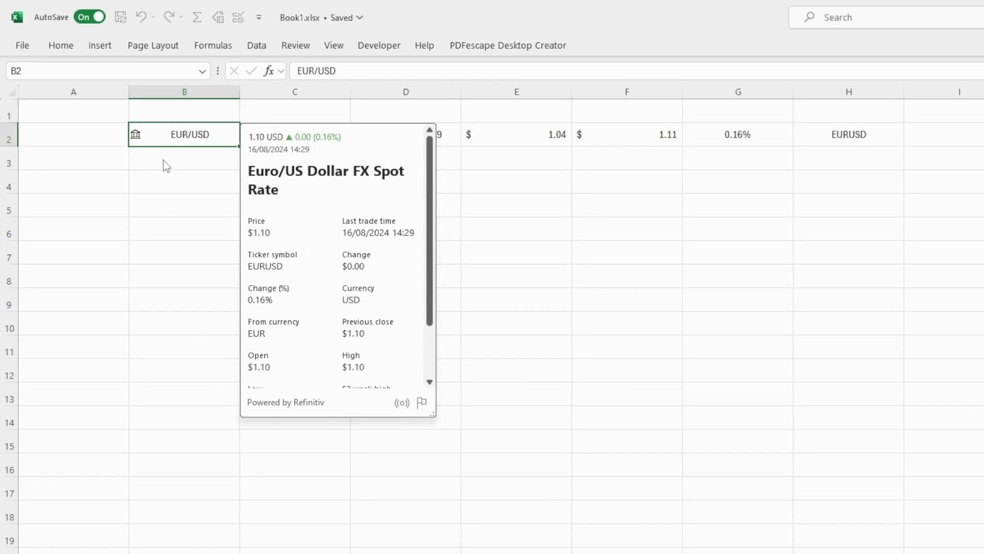
pyautogui.press('Escape')
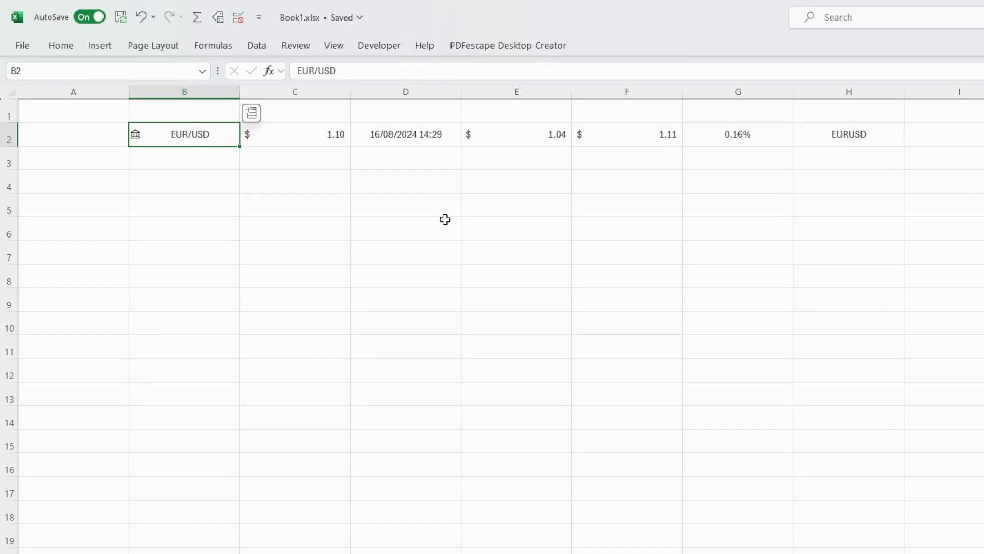
# Select A3 and run Refresh All so D2 updates to 16/08/2024 14:32.
pyautogui.click(109, 159)
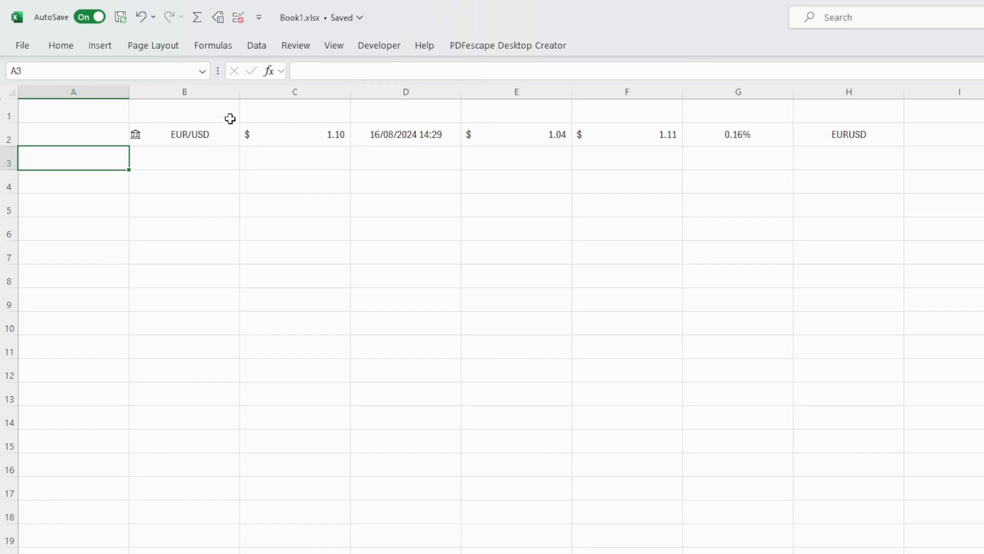
pyautogui.click(256, 46)
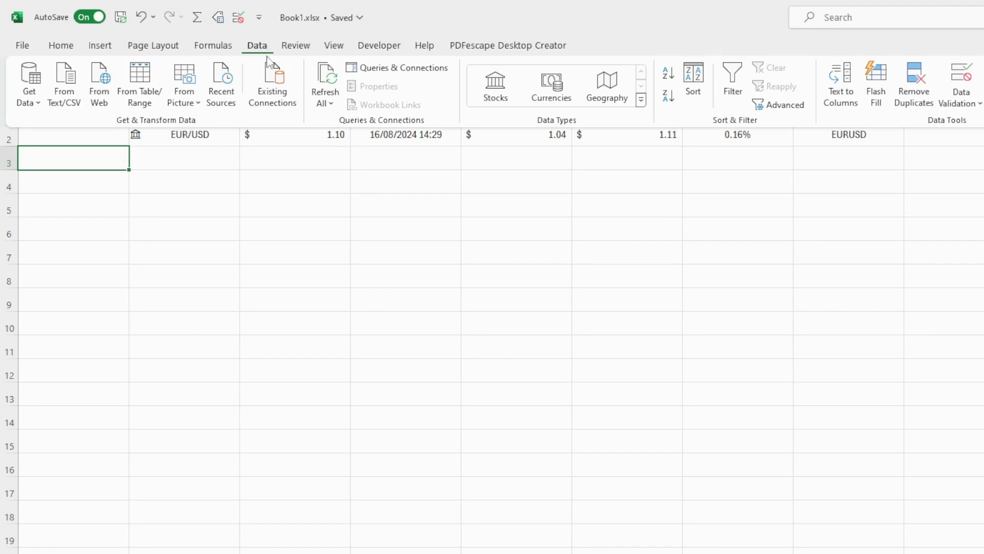
pyautogui.click(322, 78)
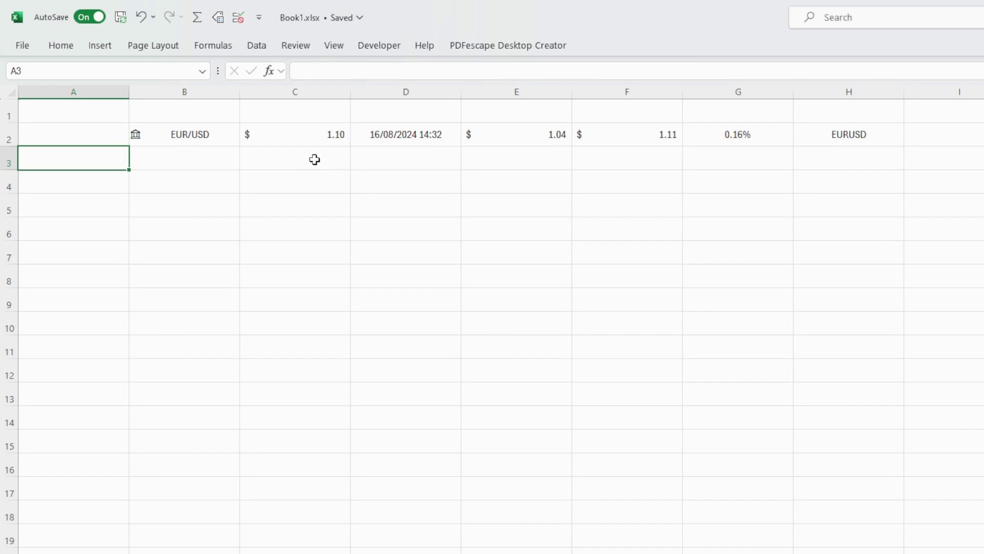
# Enter USD/GBP in B3, make it a linked currency and insert its Price in C3.
pyautogui.click(200, 164)
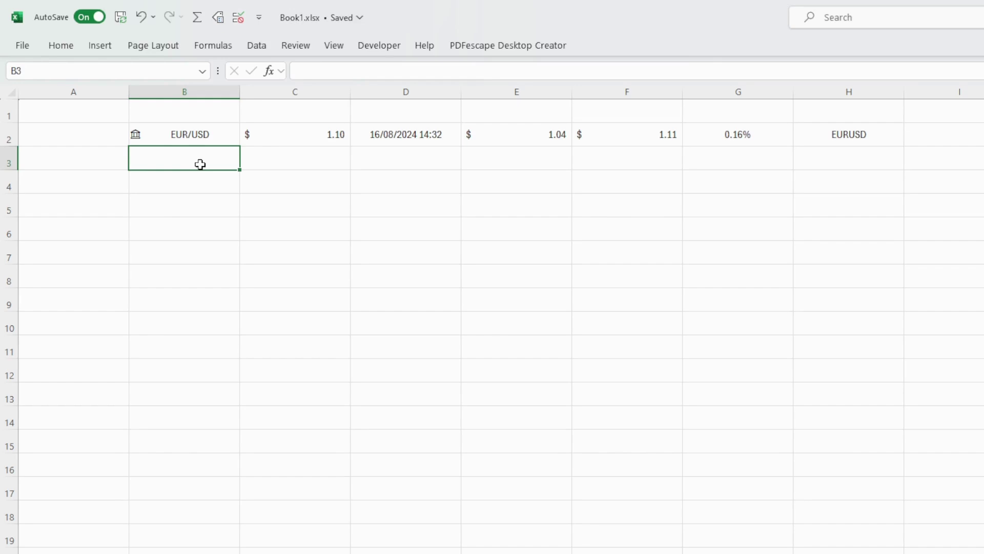
pyautogui.write('USD')
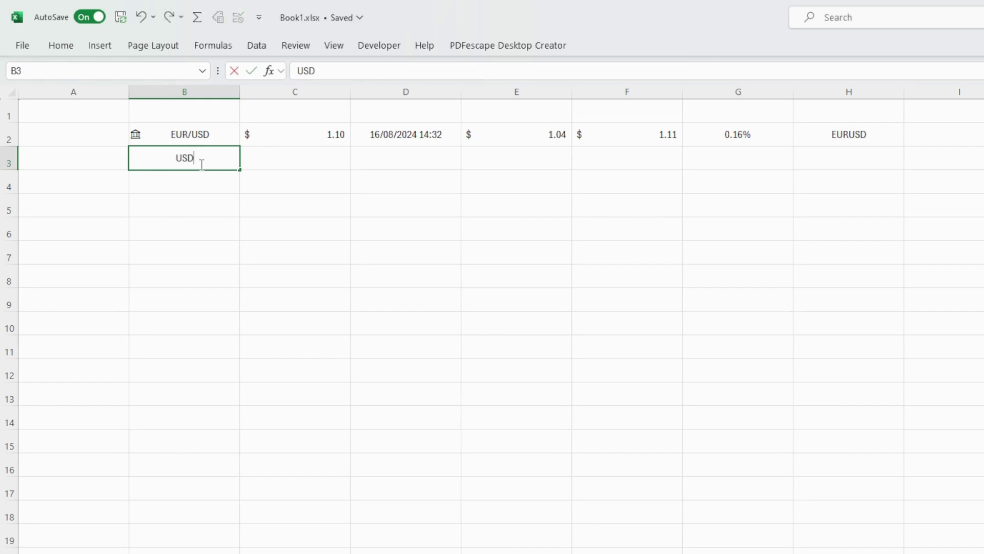
pyautogui.write('/GBP')
pyautogui.press('Return')
pyautogui.click(200, 164)
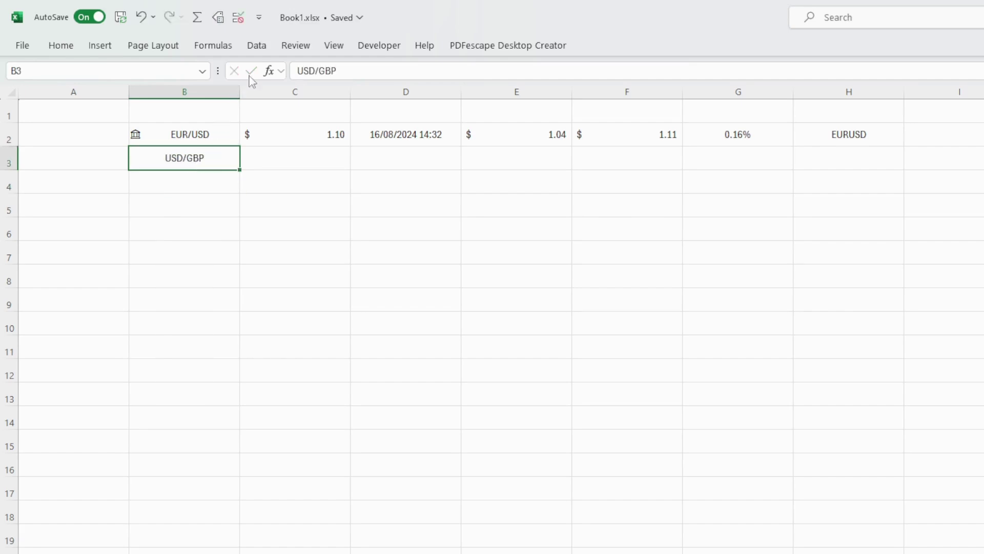
pyautogui.click(257, 47)
pyautogui.click(541, 92)
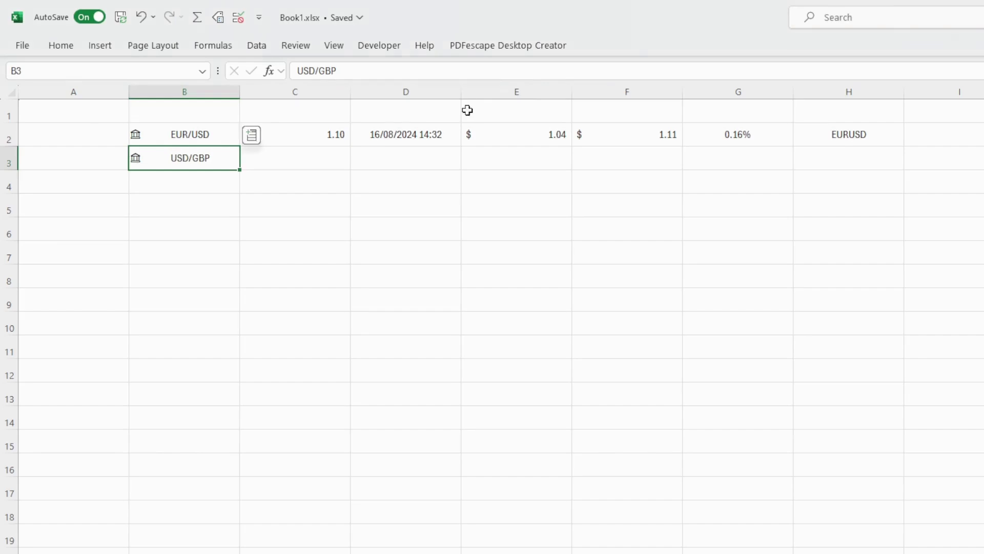
pyautogui.click(252, 136)
pyautogui.click(266, 473)
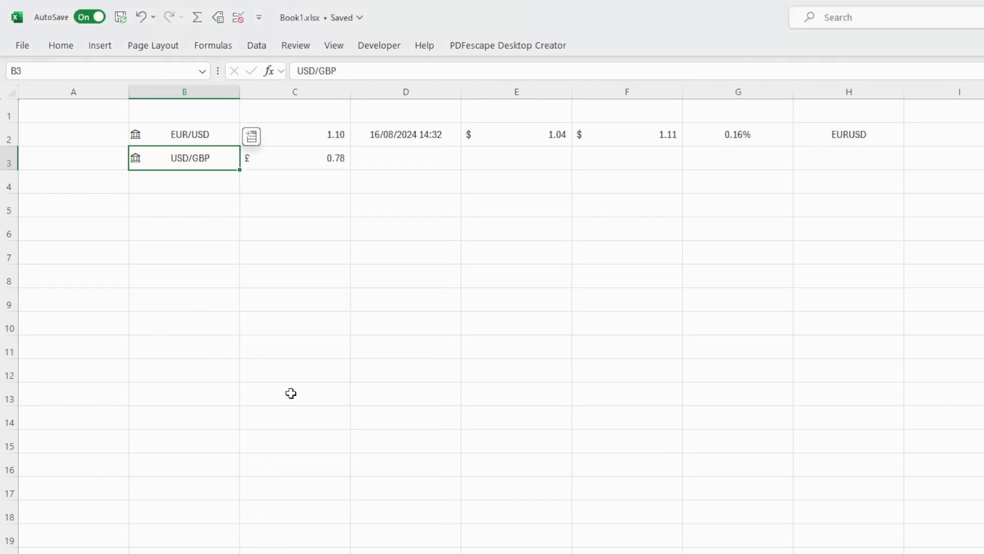
# Copy the EUR/USD fields C2:H2 and paste them into row 3 for USD/GBP.
pyautogui.click(308, 284)
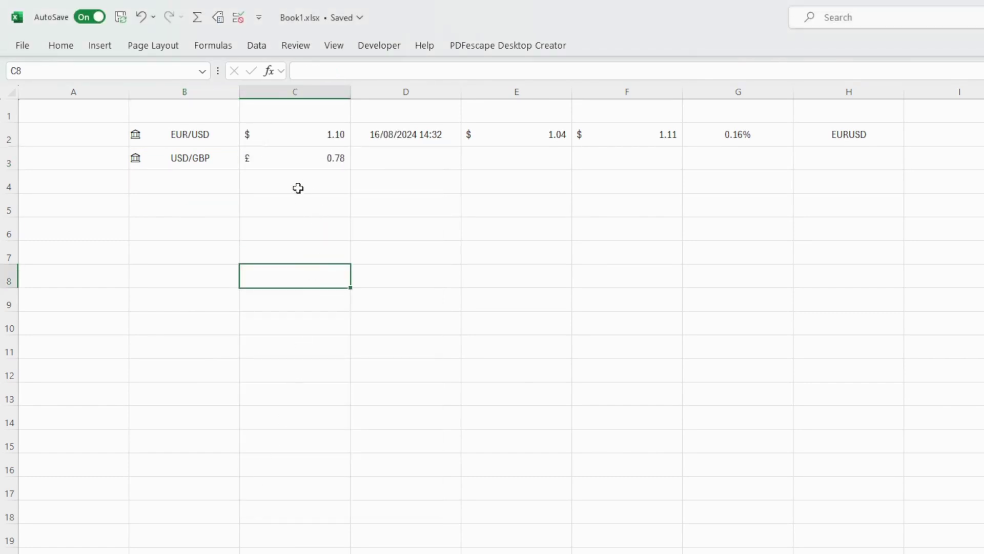
pyautogui.moveTo(272, 136); pyautogui.dragTo(818, 134)
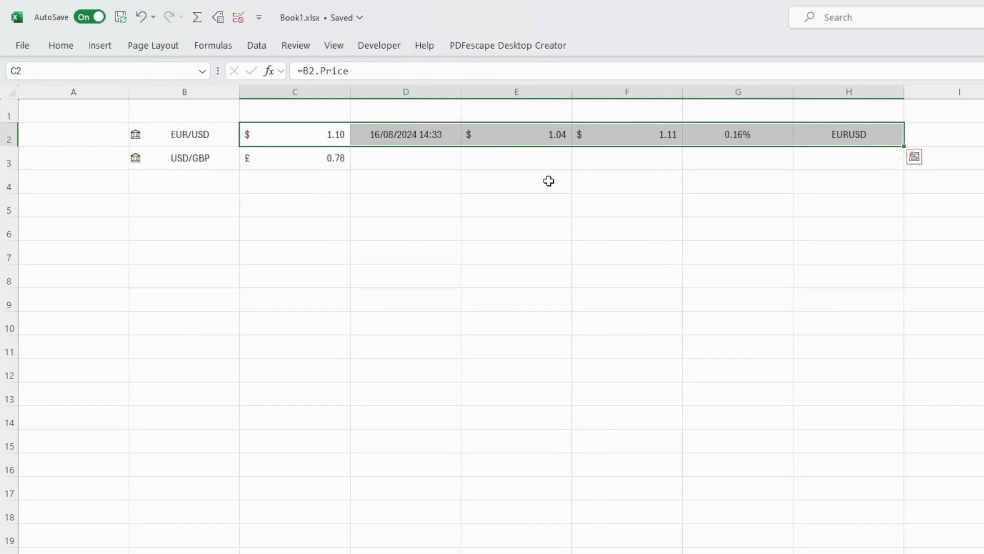
pyautogui.hotkey('ctrl', 'c')
pyautogui.click(306, 160)
pyautogui.hotkey('ctrl', 'v')
pyautogui.press('Escape')
pyautogui.click(322, 216)
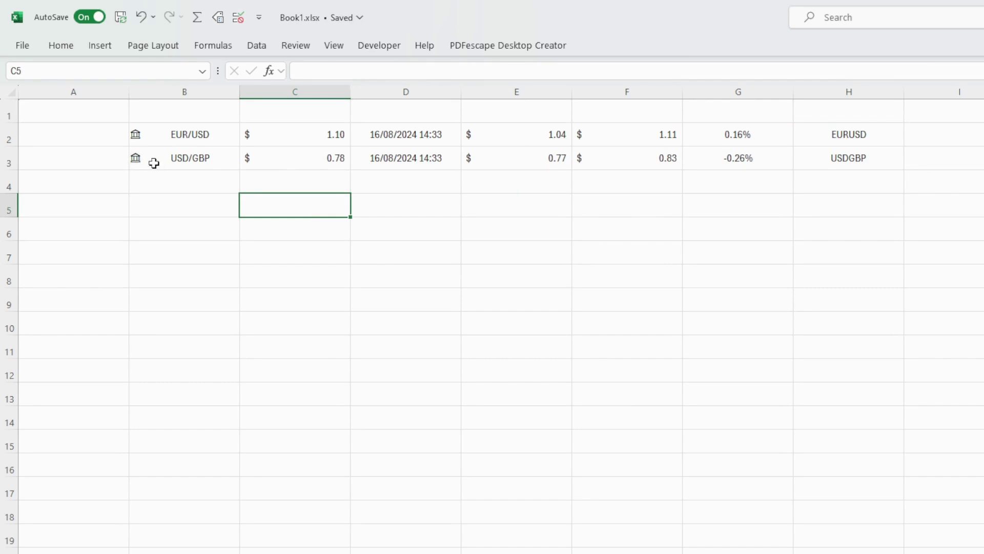
# Undo the USD/GBP row and EUR/USD entries, clearing the sheet to restart at B2.
pyautogui.hotkey('ctrl', 'z')
pyautogui.hotkey('ctrl', 'z')
pyautogui.hotkey('ctrl', 'z')
pyautogui.hotkey('ctrl', 'z')
pyautogui.hotkey('ctrl', 'z')
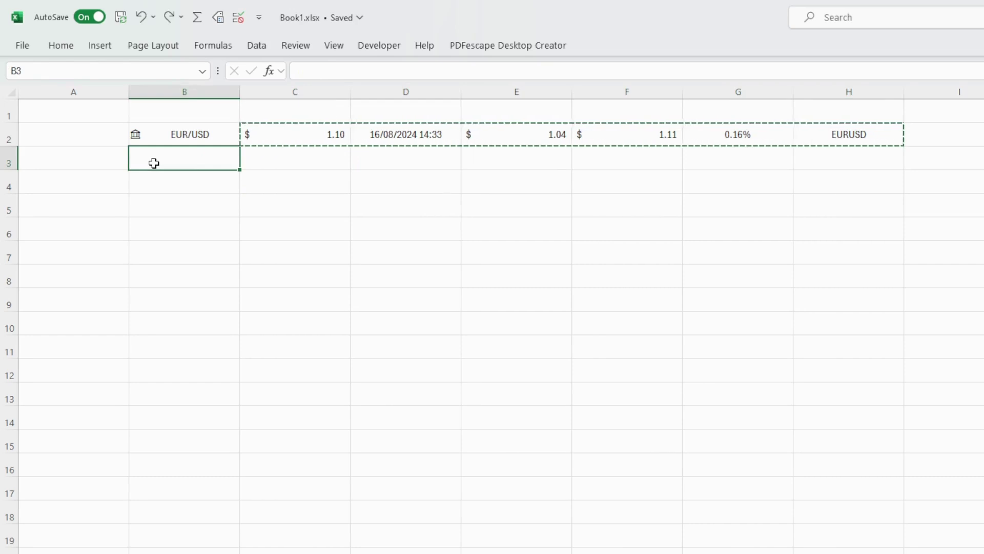
pyautogui.hotkey('ctrl', 'z')
pyautogui.hotkey('ctrl', 'z')
pyautogui.hotkey('ctrl', 'z')
pyautogui.hotkey('ctrl', 'z')
pyautogui.hotkey('ctrl', 'z')
pyautogui.hotkey('ctrl', 'z')
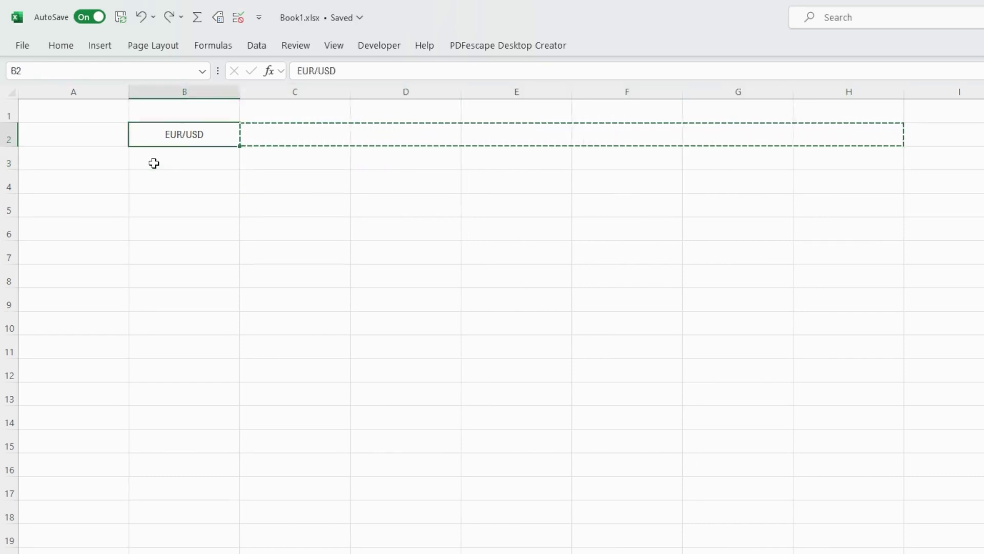
pyautogui.click(154, 163)
pyautogui.hotkey('ctrl', 'z')
pyautogui.click(154, 163)
pyautogui.press('Escape')
pyautogui.click(161, 137)
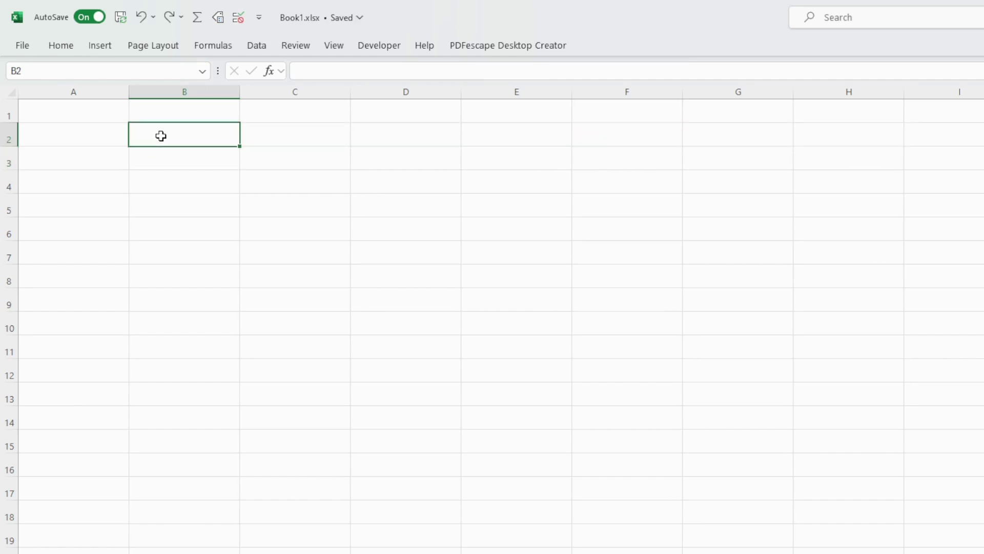
# Enter EUR/USD, EUR/GBP, EUR/INR, EUR/JPY and EUR/AUD in B2:B6.
pyautogui.write('EUR/USD')
pyautogui.press('Return')
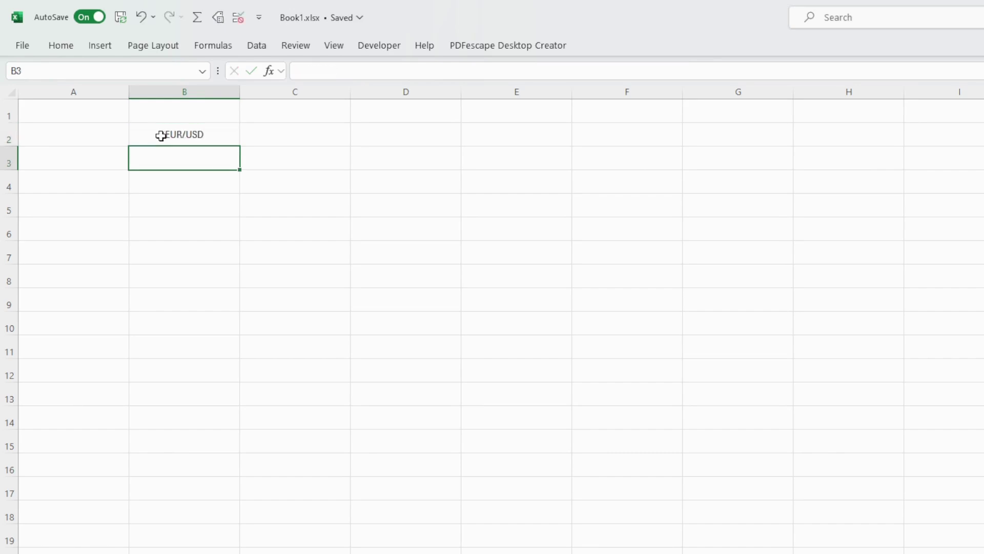
pyautogui.write('EUR/GBP')
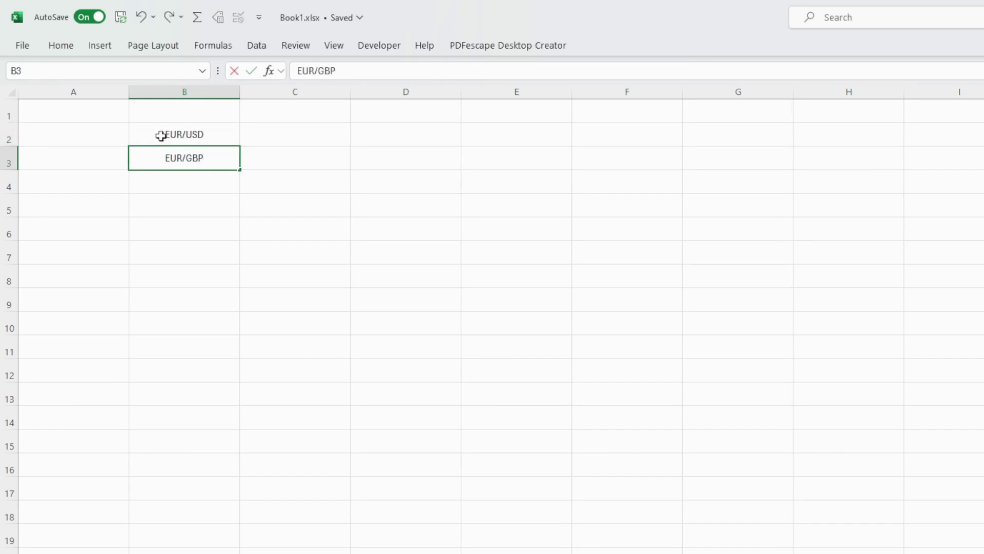
pyautogui.press('Return')
pyautogui.write('EUR')
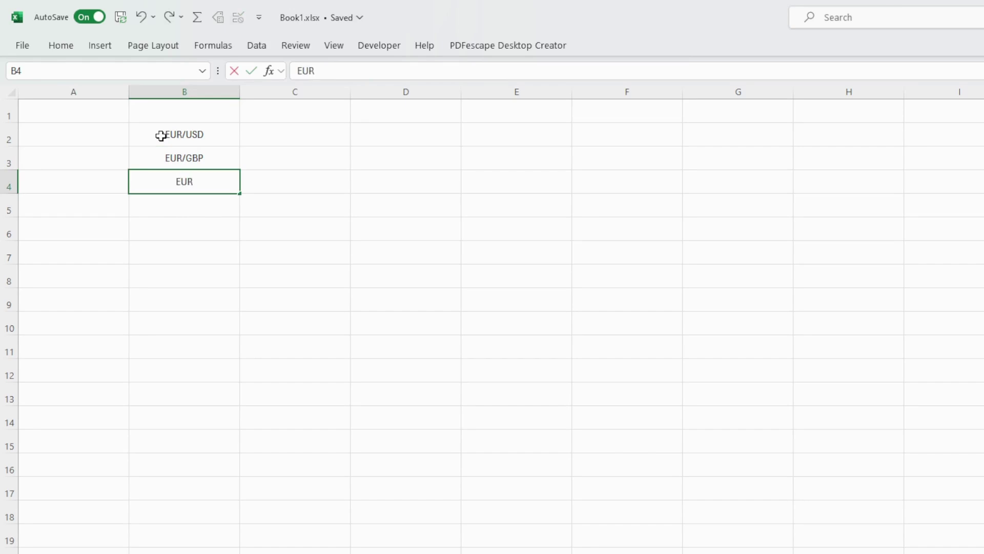
pyautogui.write('/INR')
pyautogui.press('Return')
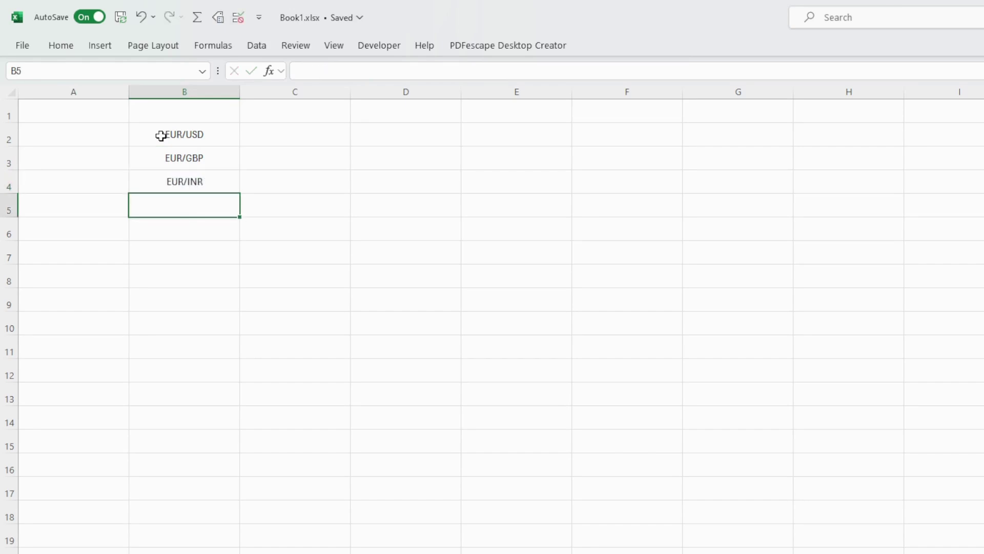
pyautogui.write('EUR/')
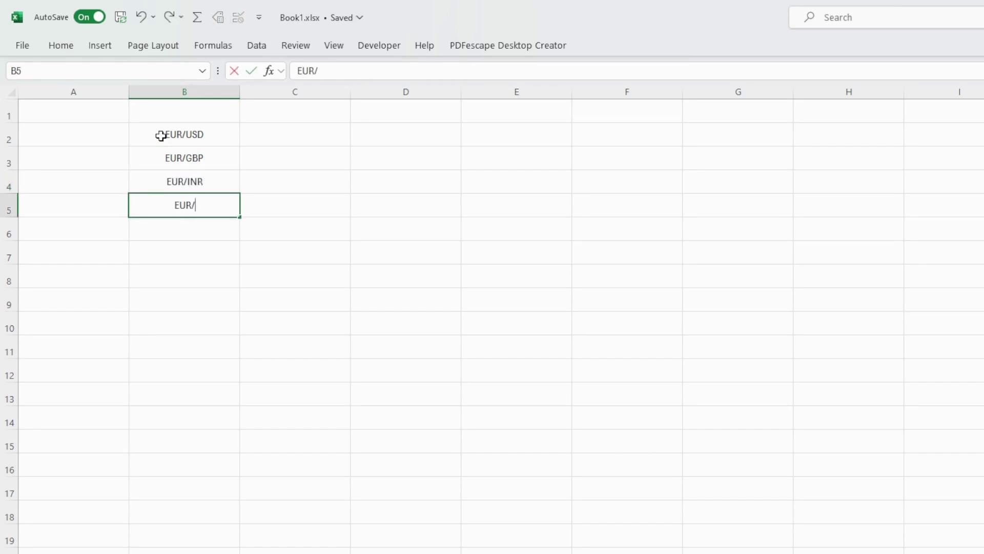
pyautogui.write('JPY')
pyautogui.press('Return')
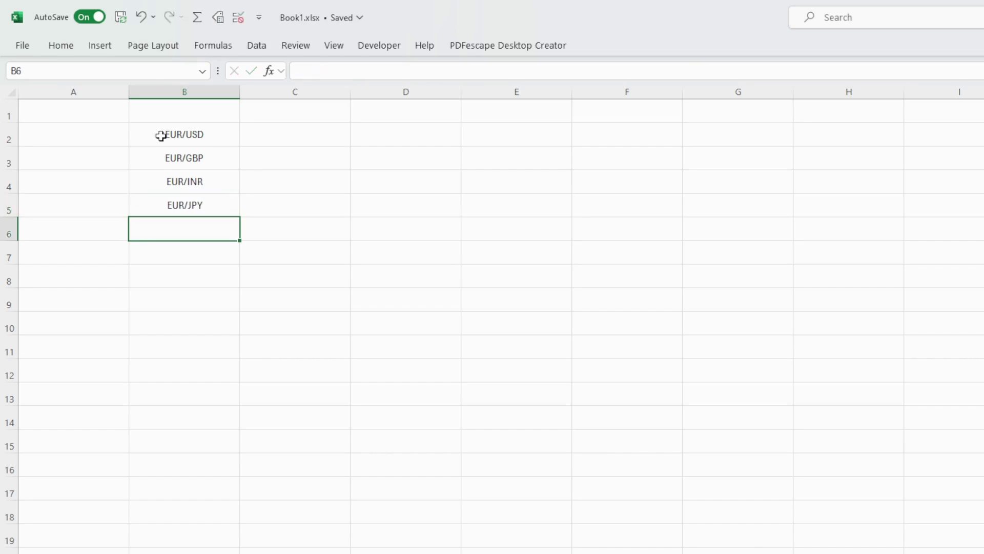
pyautogui.write('EUR/AS')
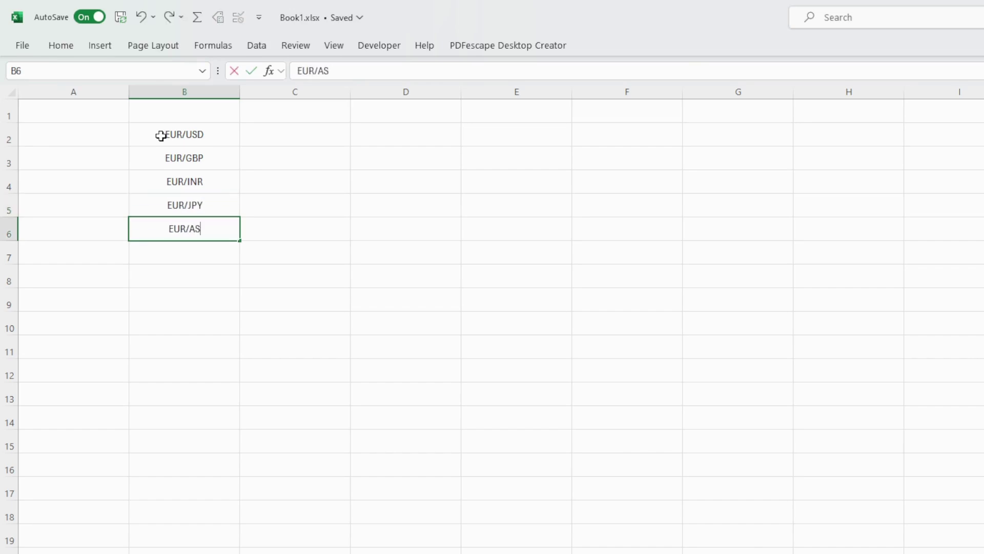
pyautogui.press('BackSpace')
pyautogui.write('UD')
pyautogui.press('Return')
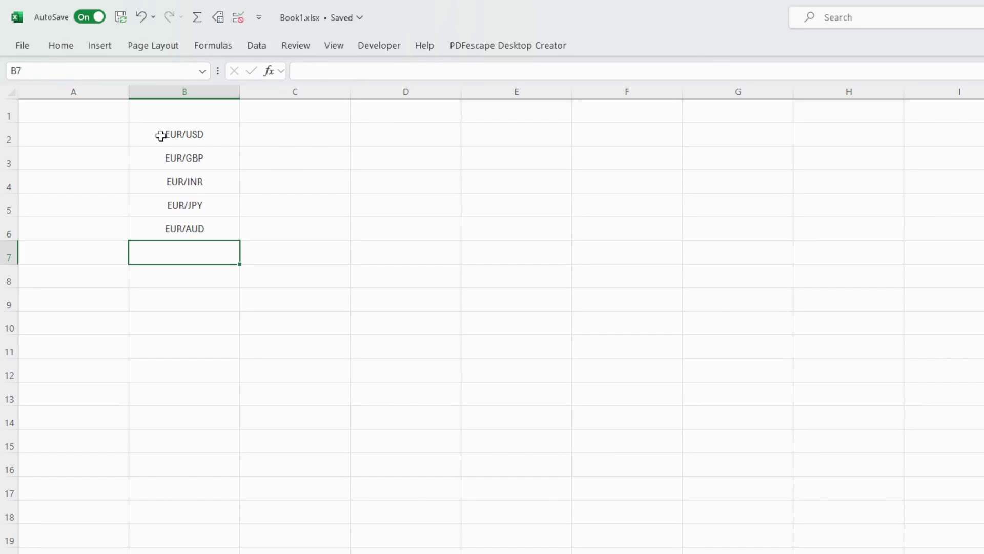
# Enter USD/EUR, USD/GBP, USD/INR and AUD/CAD in B7:B10.
pyautogui.write('USD/EU')
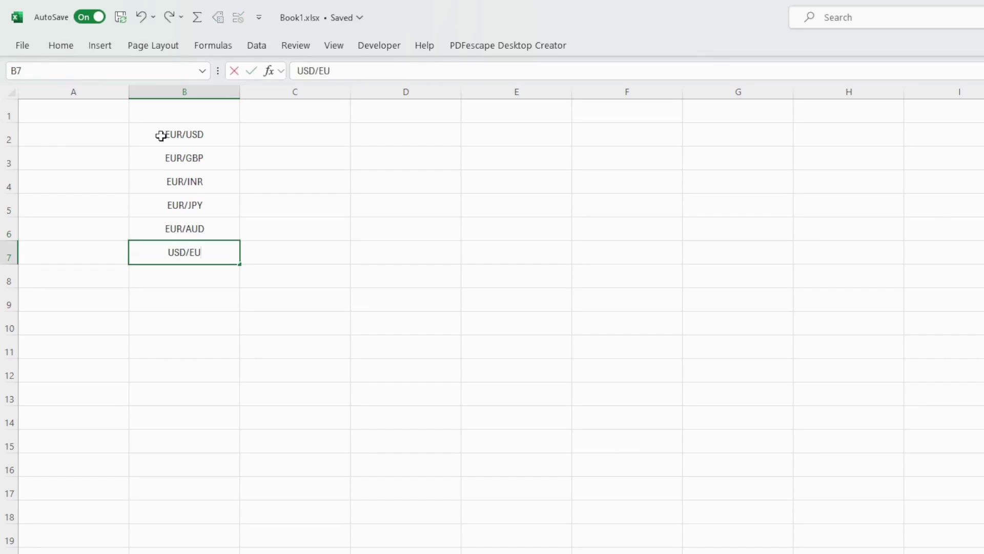
pyautogui.write('R')
pyautogui.press('Return')
pyautogui.write('USD')
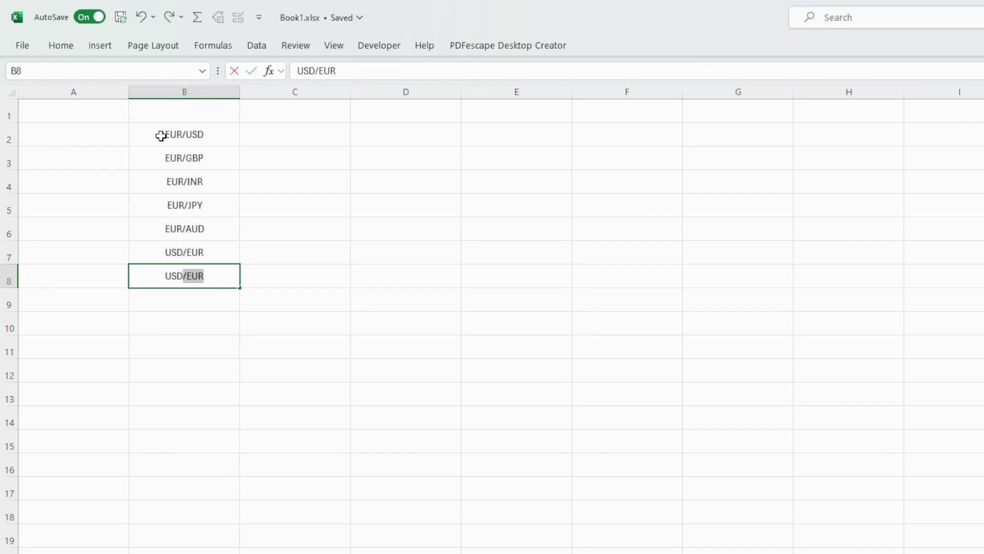
pyautogui.write('/GBP')
pyautogui.press('Return')
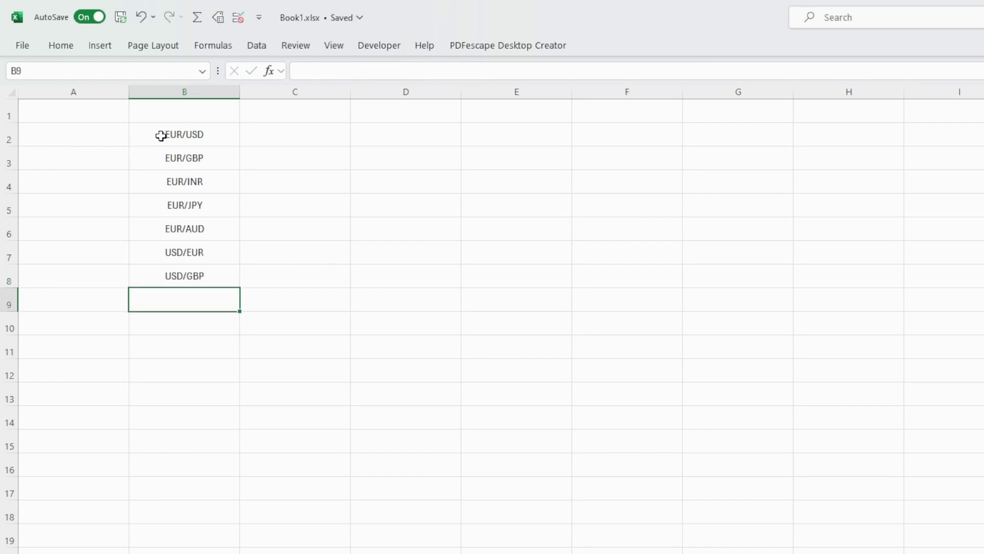
pyautogui.write('USD/INR')
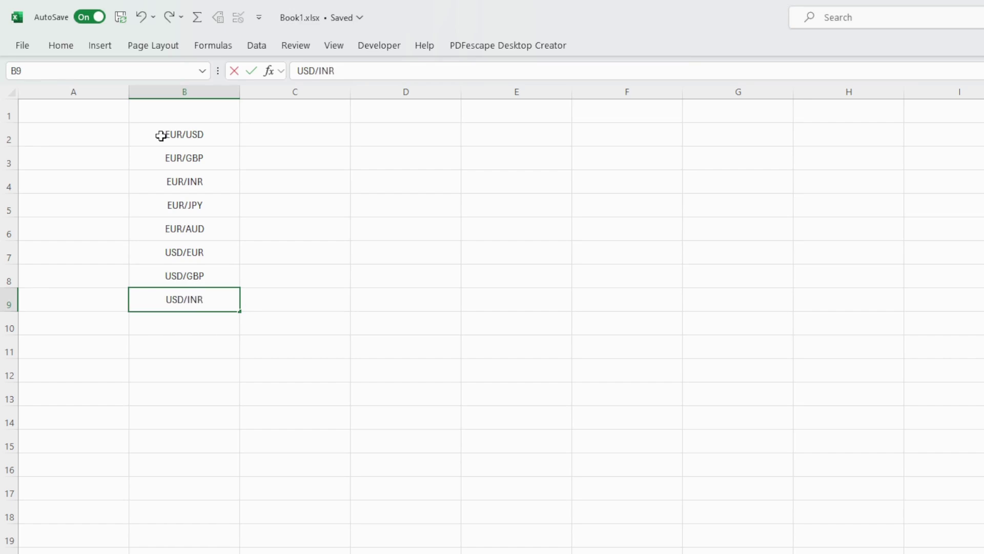
pyautogui.press('Return')
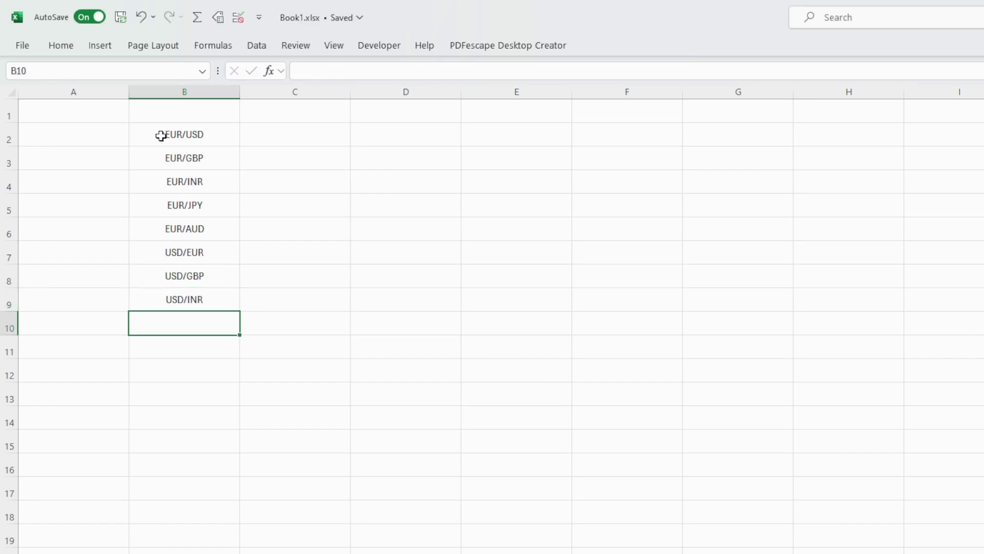
pyautogui.write('AUD')
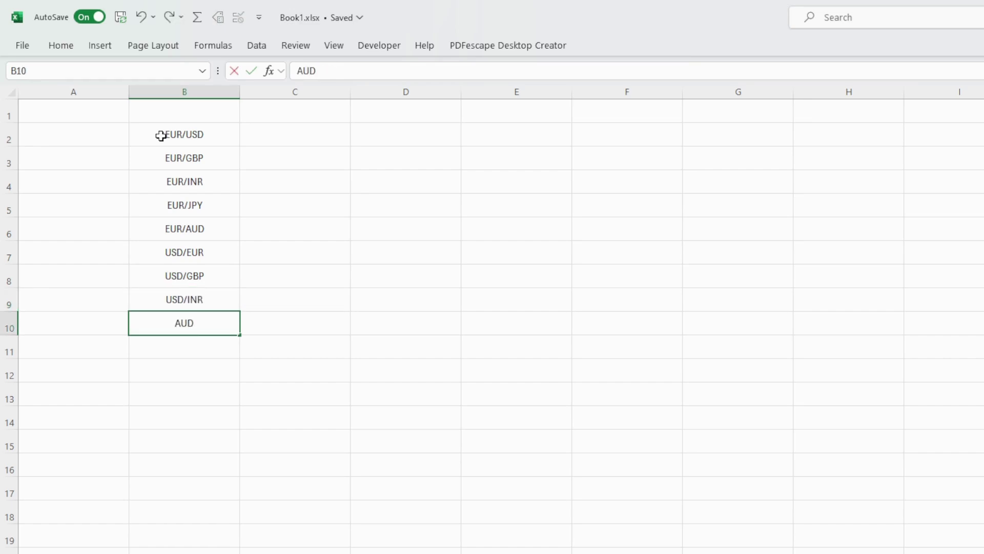
pyautogui.write('/CAD')
pyautogui.press('Return')
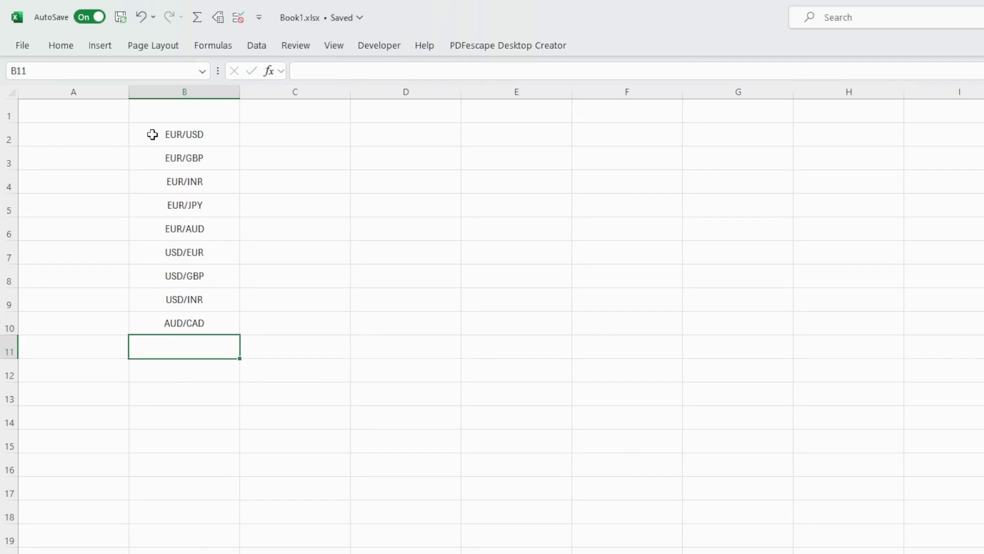
# Convert the nine currency pairs in B2:B10 to the linked Currencies data type.
pyautogui.moveTo(152, 135); pyautogui.dragTo(143, 321)
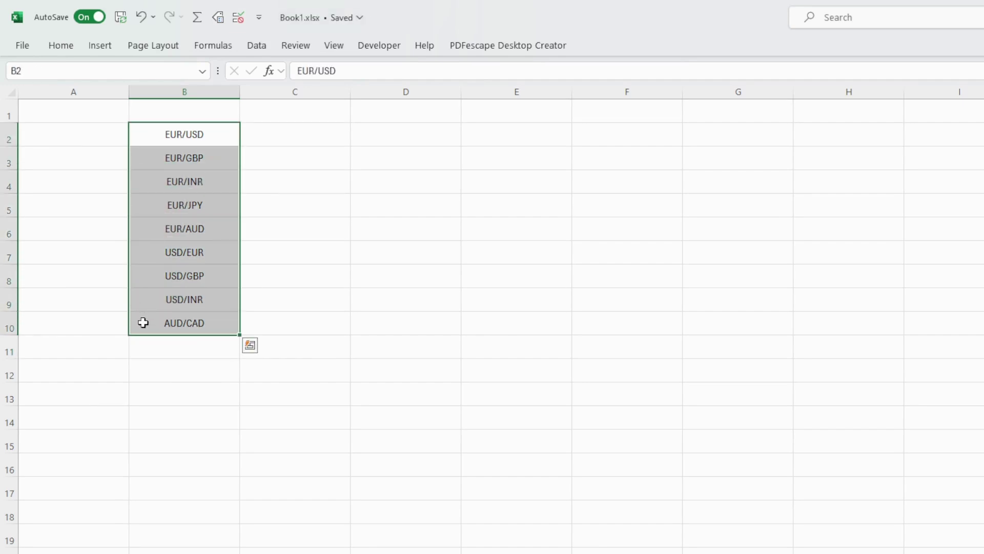
pyautogui.click(257, 46)
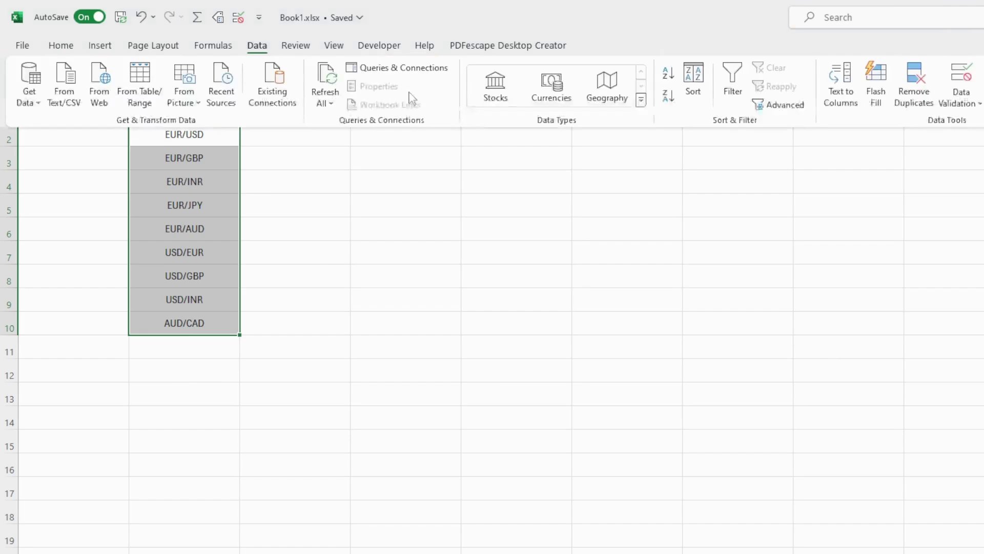
pyautogui.click(544, 97)
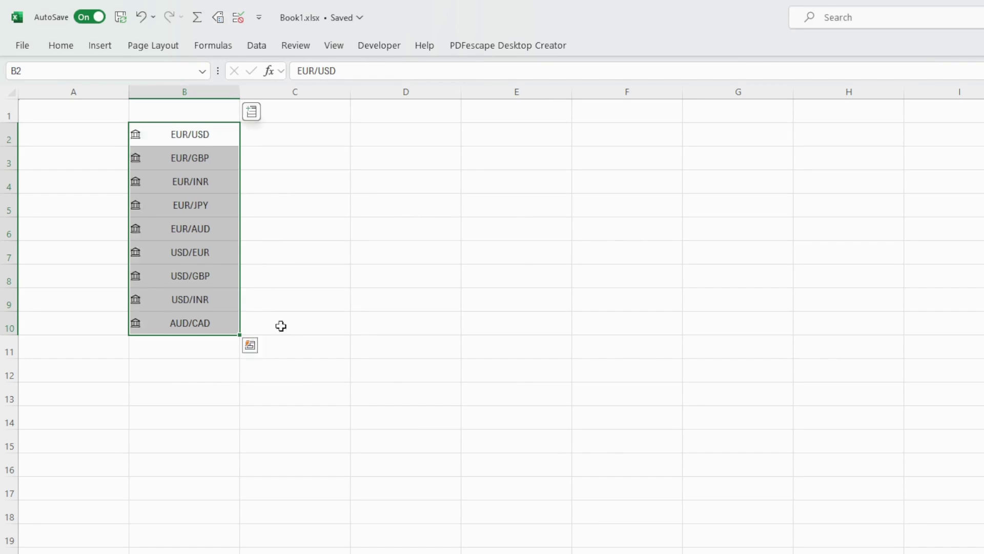
# Enter the headers CURRENCY PAIR, FROM and TO in B1:D1.
pyautogui.click(157, 113)
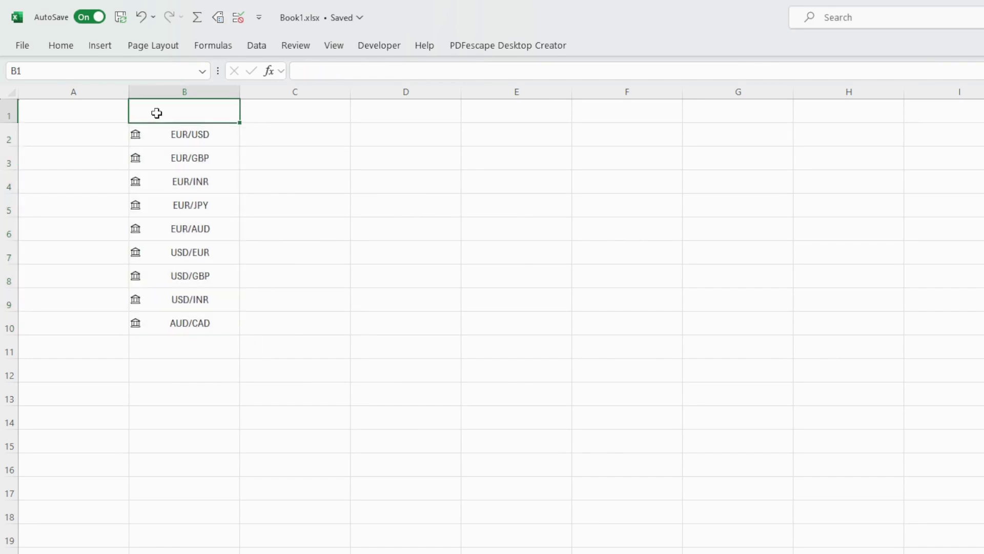
pyautogui.write('CURRE')
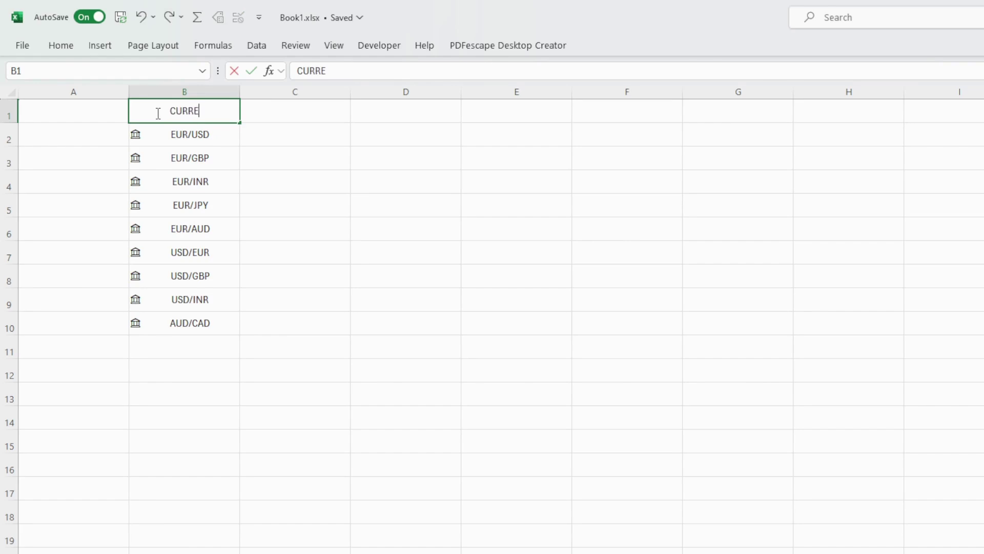
pyautogui.write('NCY PAIR')
pyautogui.press('Tab')
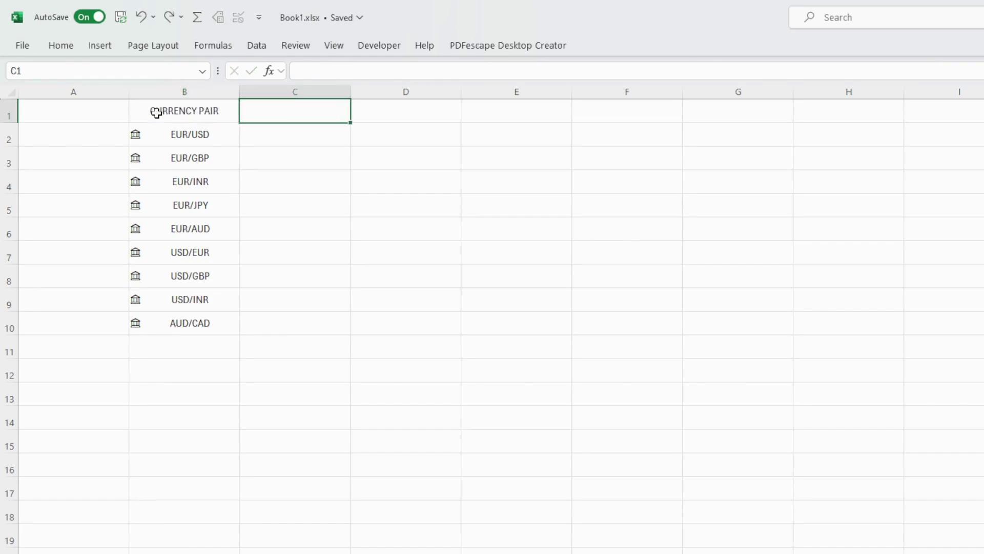
pyautogui.write('FROM')
pyautogui.press('Tab')
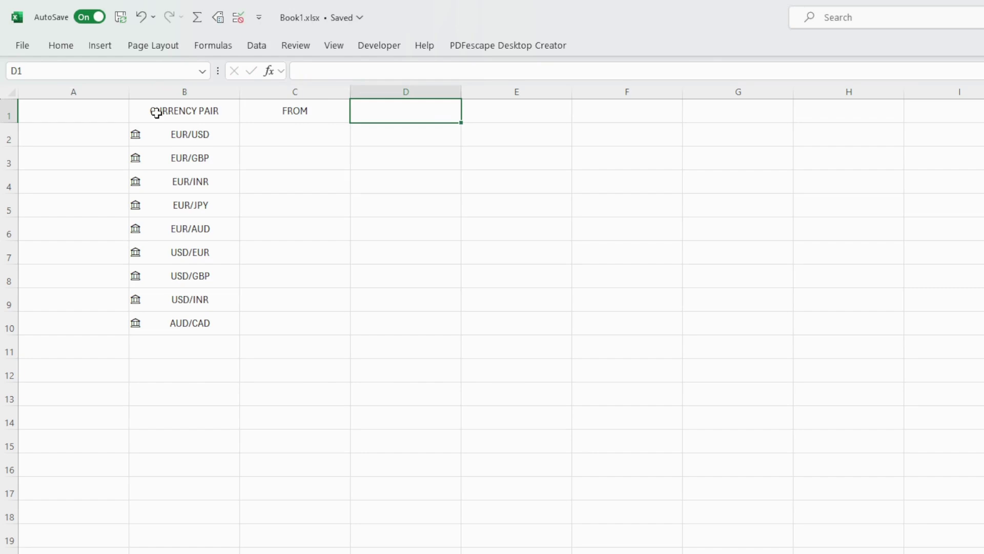
pyautogui.write('TO')
pyautogui.press('Return')
# Add the RATE header in E1 and LAST UPDATED in F1, fixing the typo.
pyautogui.press('Up')
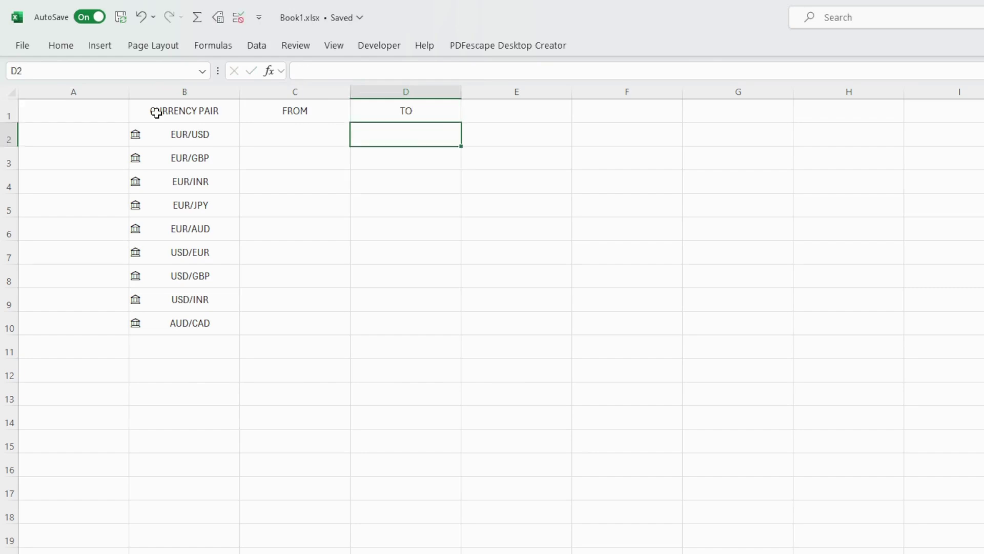
pyautogui.press('Down')
pyautogui.press('Right')
pyautogui.press('Up')
pyautogui.write('RATE')
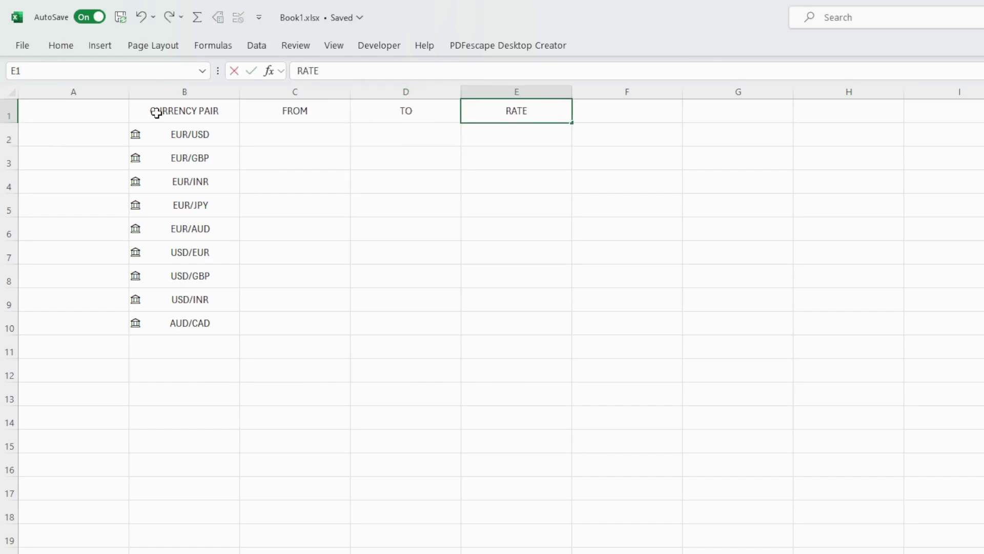
pyautogui.press('Return')
pyautogui.press('Right')
pyautogui.press('Up')
pyautogui.write('LAST')
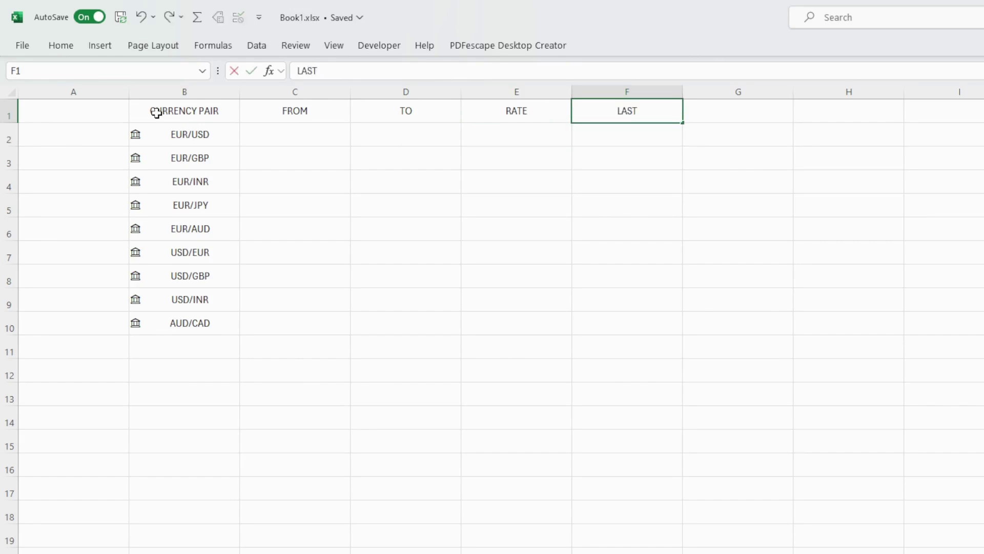
pyautogui.write(' UPADET')
pyautogui.press('BackSpace')
pyautogui.press('BackSpace')
pyautogui.press('BackSpace')
pyautogui.press('BackSpace')
pyautogui.write('DATED')
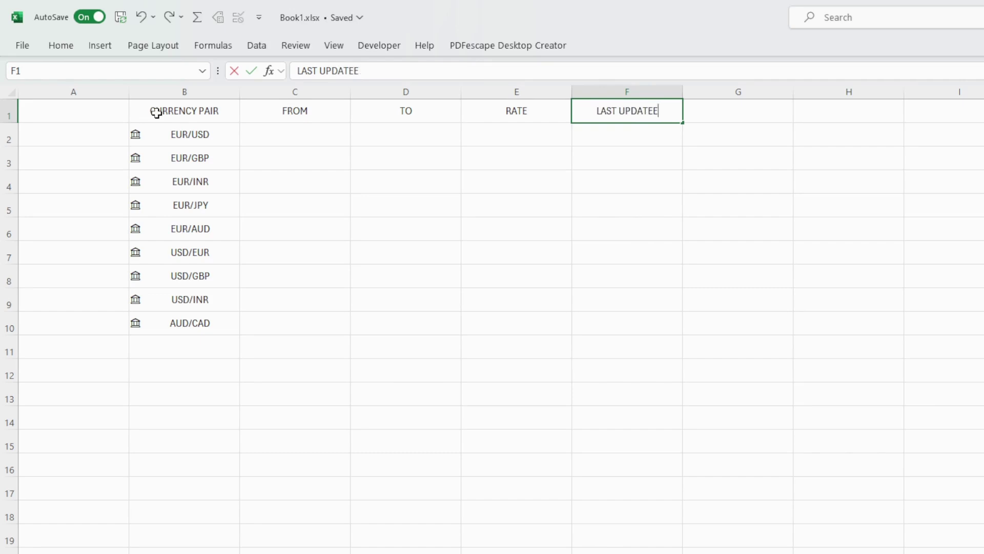
pyautogui.press('Return')
# Format the B1:F1 header row with dark teal fill and white font.
pyautogui.moveTo(156, 113); pyautogui.dragTo(608, 109)
pyautogui.click(62, 46)
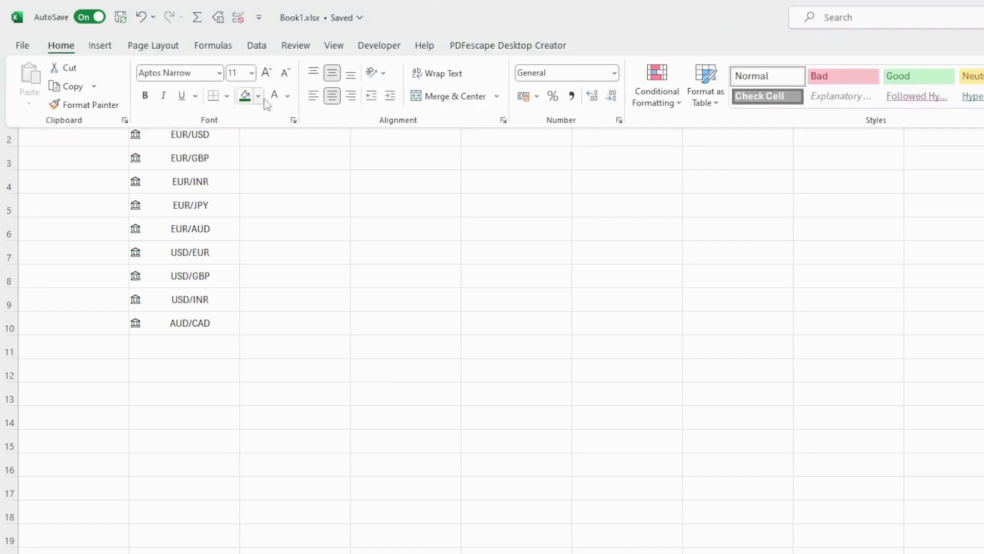
pyautogui.click(258, 96)
pyautogui.click(292, 133)
pyautogui.click(288, 96)
pyautogui.click(273, 155)
pyautogui.click(212, 139)
pyautogui.click(203, 174)
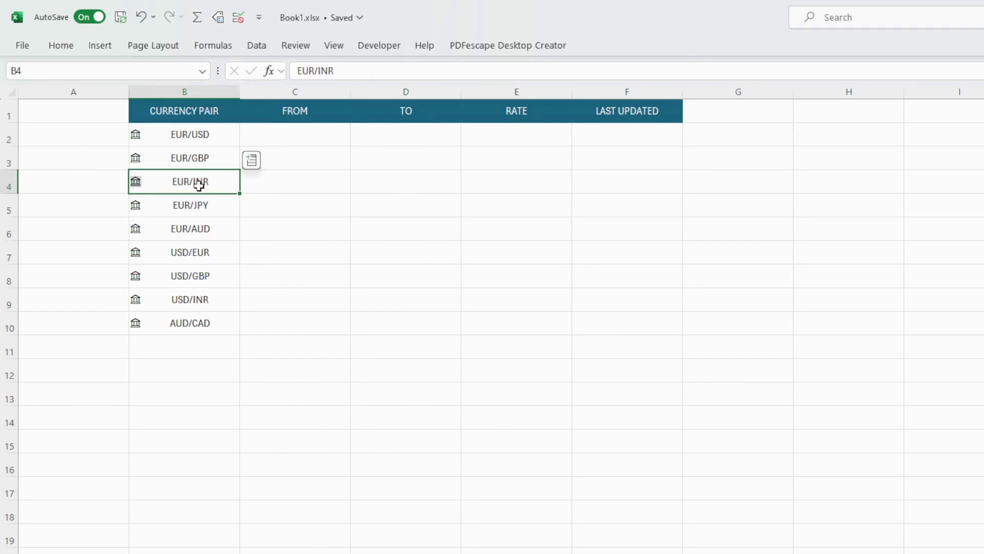
# Insert the From currency, Currency, Price and Last trade time fields for the pairs into columns C–F.
pyautogui.moveTo(179, 134); pyautogui.dragTo(200, 323)
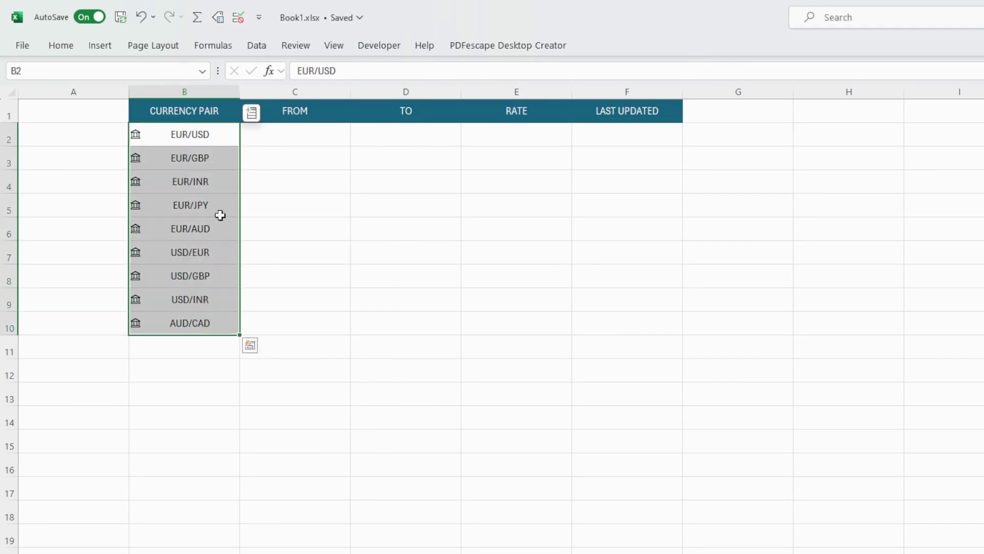
pyautogui.click(252, 118)
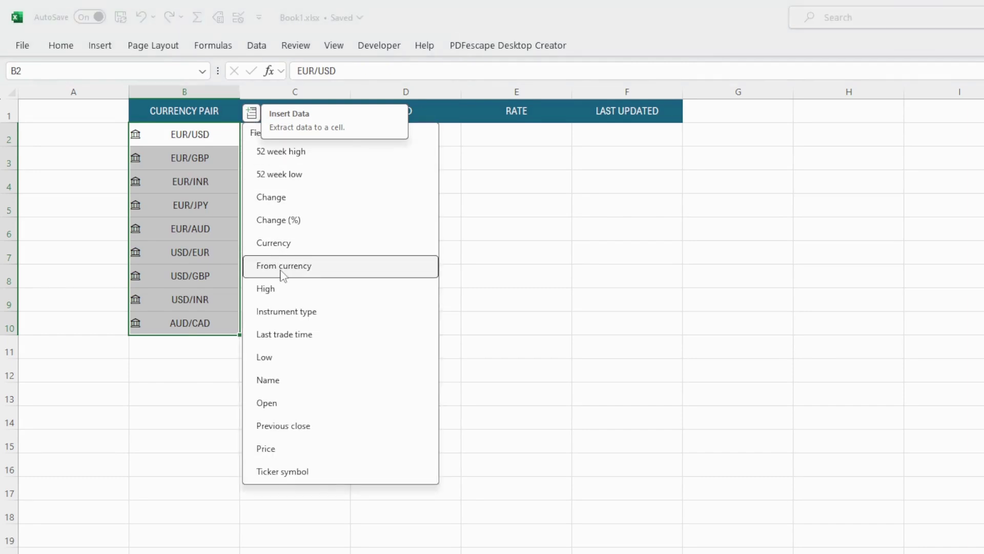
pyautogui.click(281, 272)
pyautogui.click(252, 117)
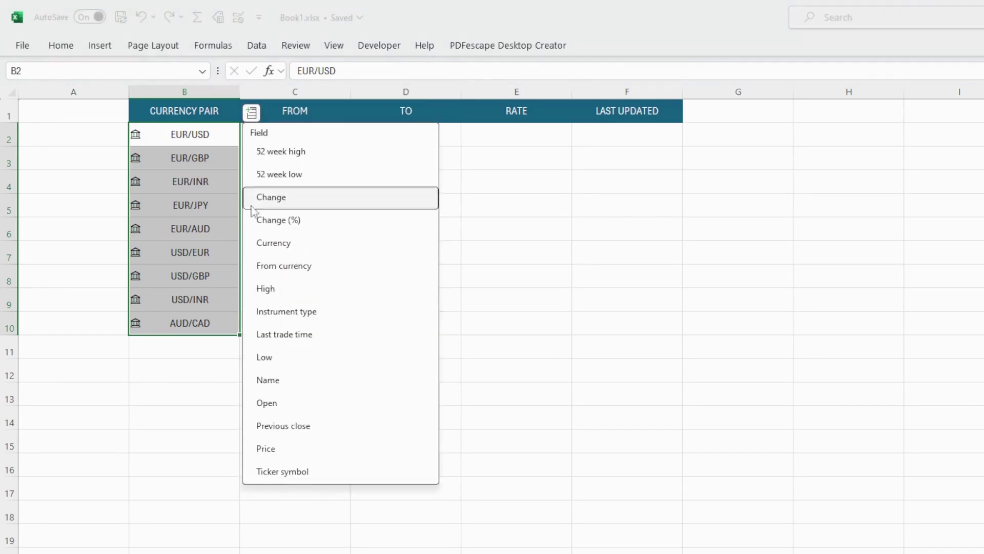
pyautogui.click(259, 249)
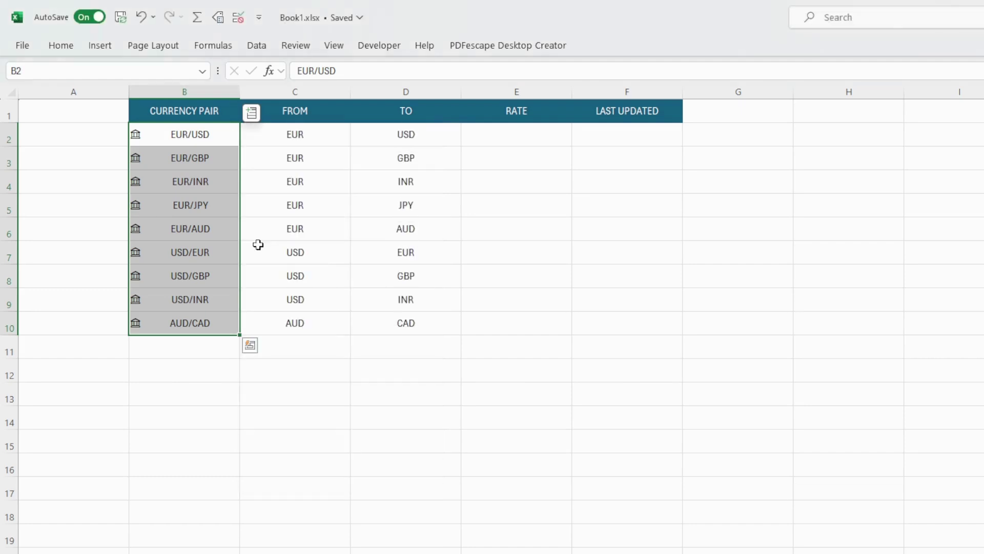
pyautogui.click(251, 114)
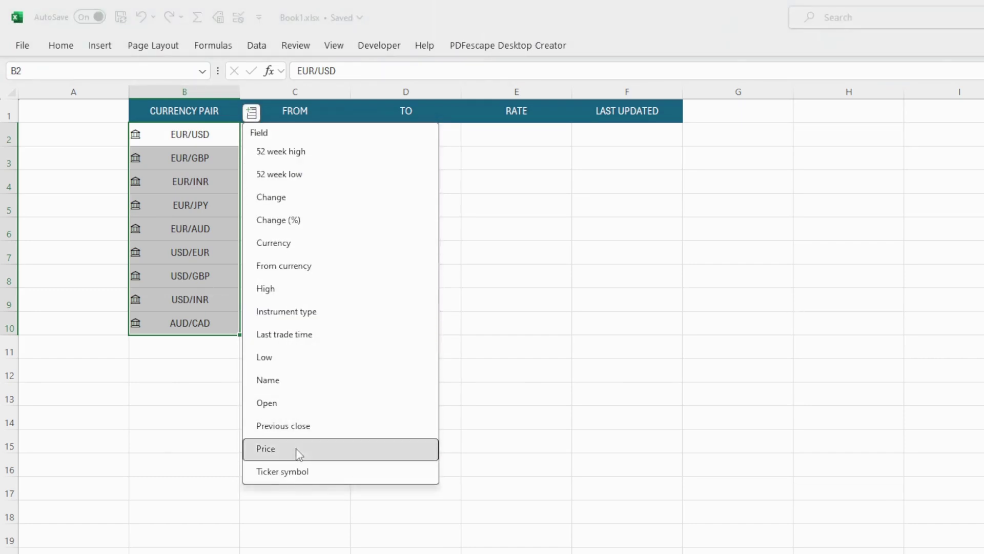
pyautogui.click(299, 449)
pyautogui.click(252, 114)
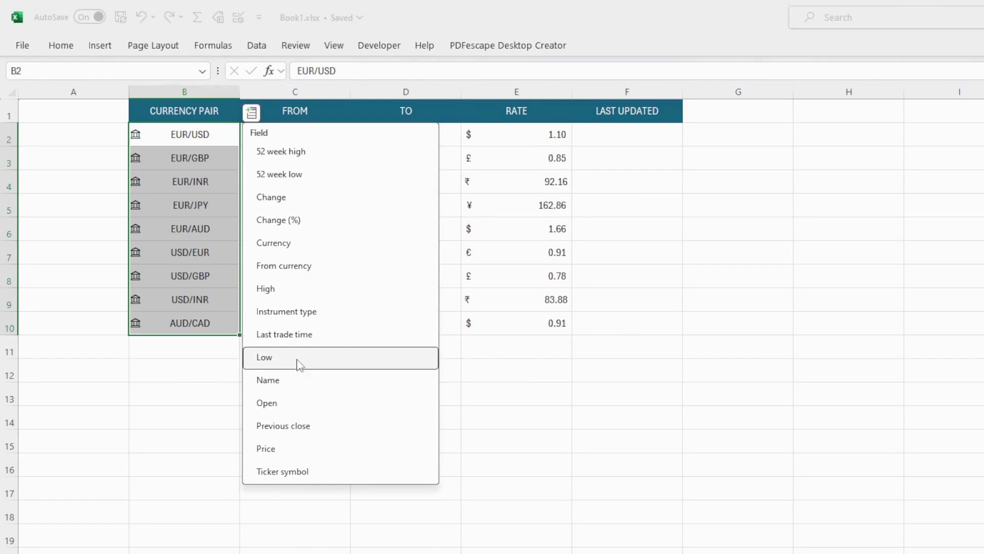
pyautogui.click(284, 334)
pyautogui.click(163, 355)
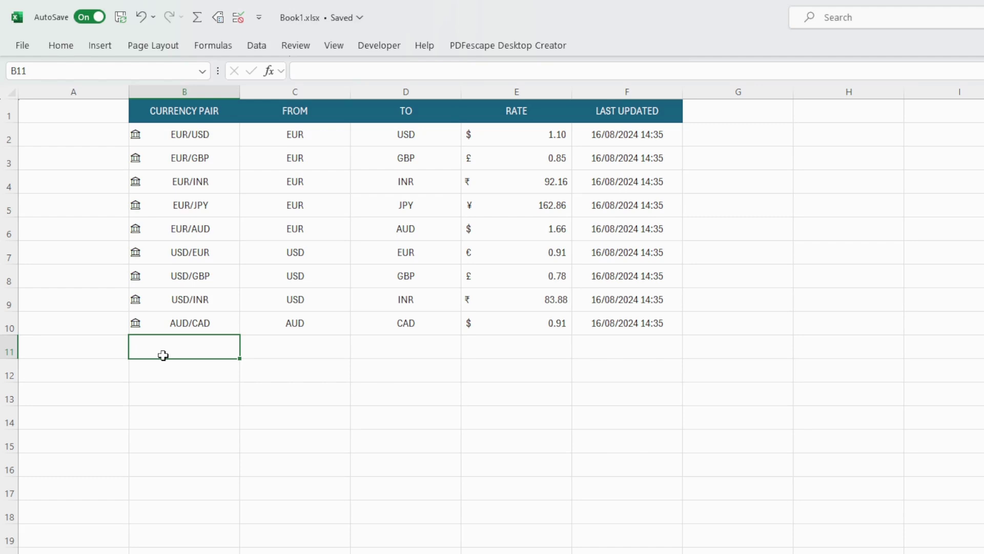
# Add GBP/CAD in B11 as a new linked currency pair.
pyautogui.write('GBP/CAD')
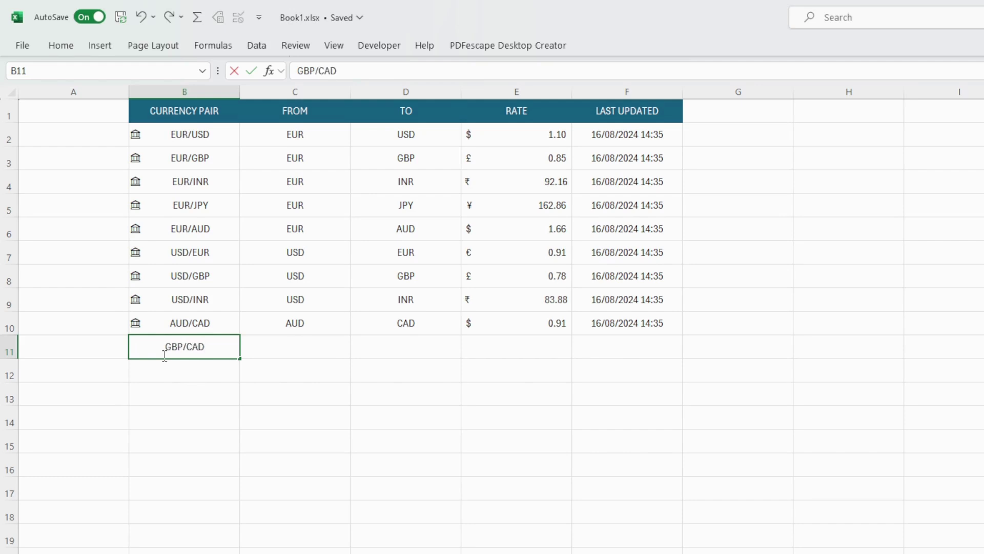
pyautogui.press('Tab')
pyautogui.click(163, 355)
pyautogui.press('Tab')
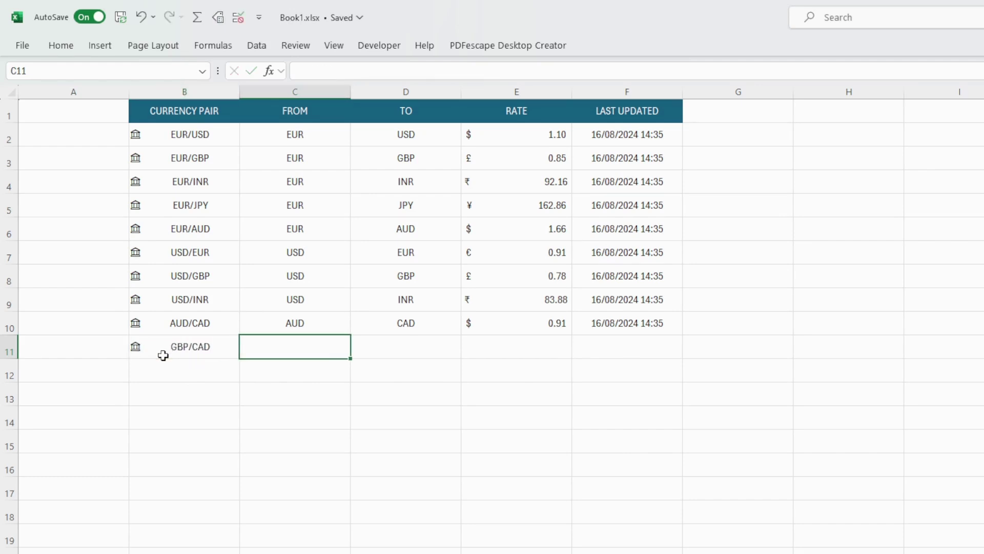
# Copy the field formulas from C10:F10 into C11:F11 for the GBP/CAD row.
pyautogui.moveTo(292, 324); pyautogui.dragTo(598, 319)
pyautogui.hotkey('ctrl', 'c')
pyautogui.click(321, 348)
pyautogui.hotkey('ctrl', 'v')
pyautogui.click(308, 370)
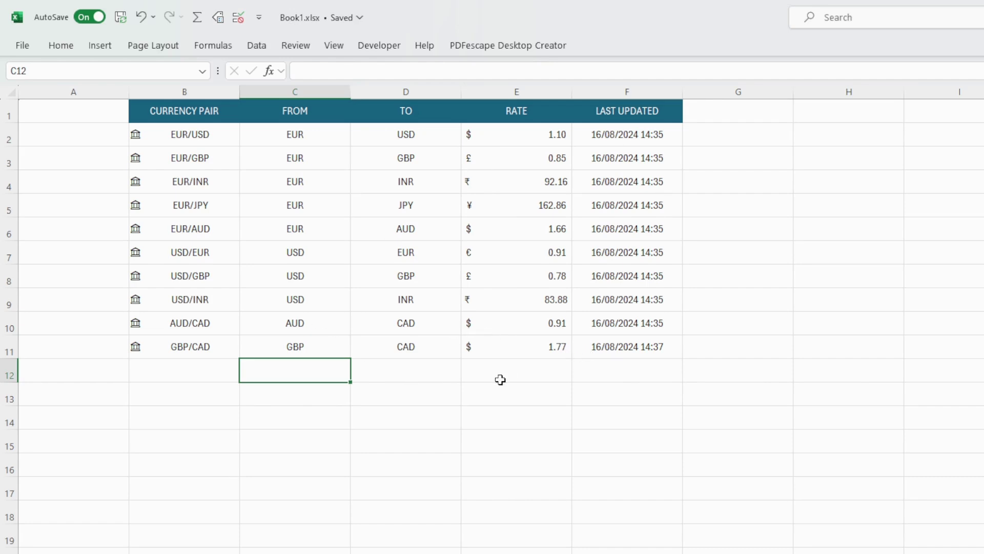
# Refresh all linked currency rates so every time reads 16/08/2024 14:38.
pyautogui.click(256, 46)
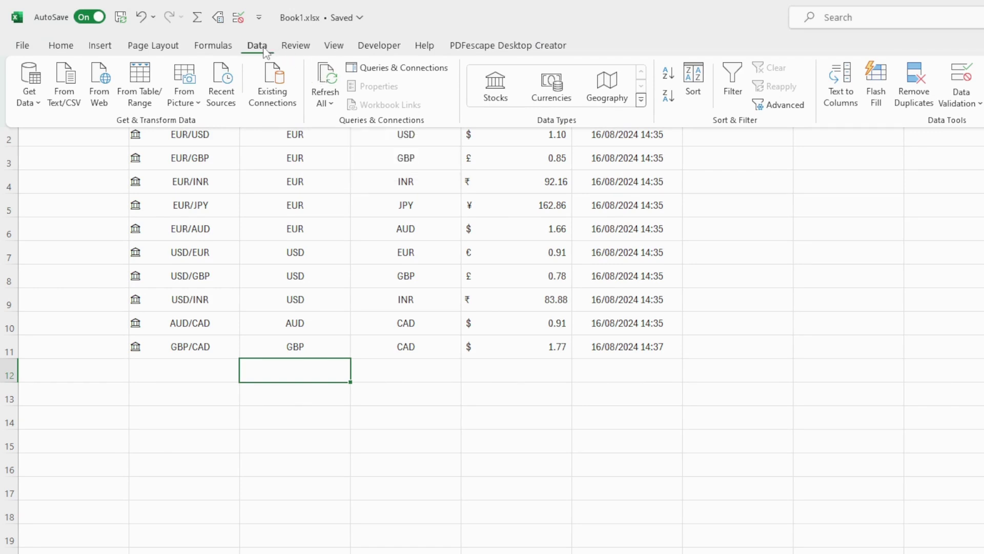
pyautogui.click(320, 74)
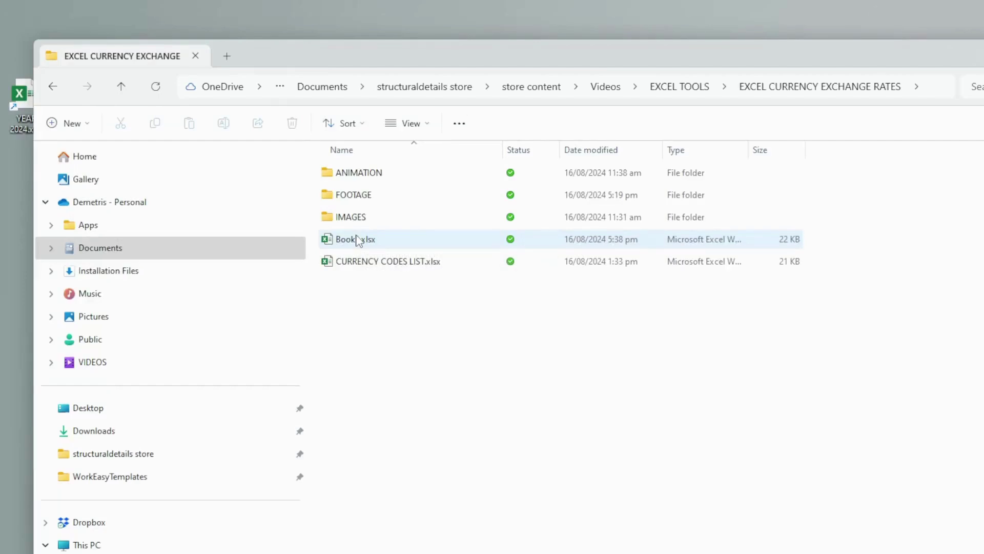
# Reopen Book1.xlsx and maximise the Excel window.
pyautogui.click(357, 240)
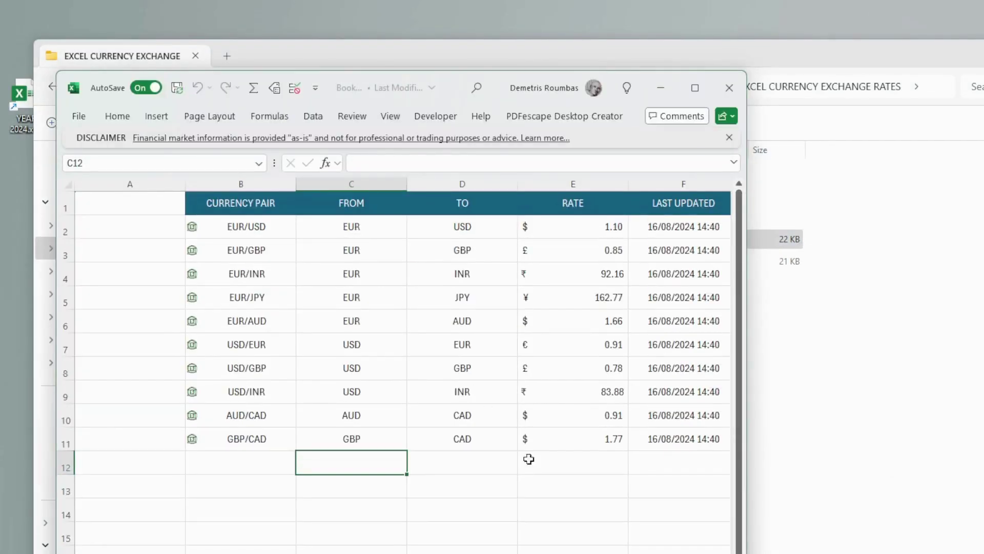
pyautogui.click(696, 88)
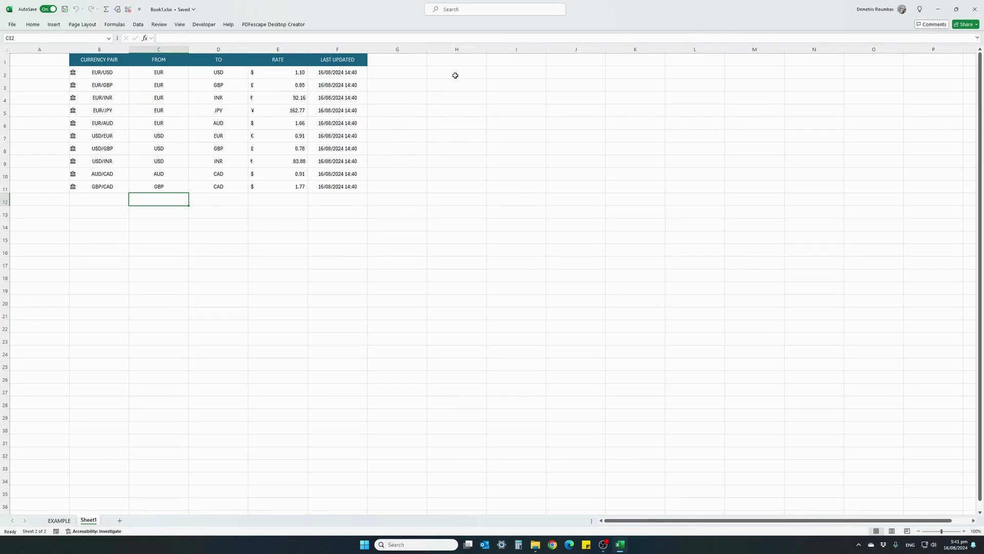
# Enter the headings PRODUCT in I1 and PRICE IN EUR in J1.
pyautogui.click(509, 61)
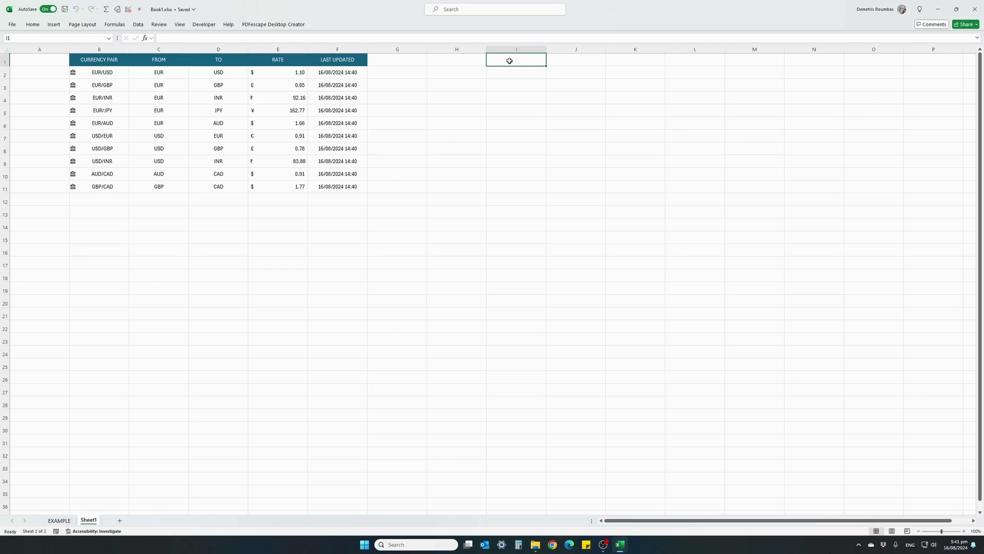
pyautogui.write('PROD')
pyautogui.write('PRODUCT')
pyautogui.press('Return')
pyautogui.press('Up')
pyautogui.press('Right')
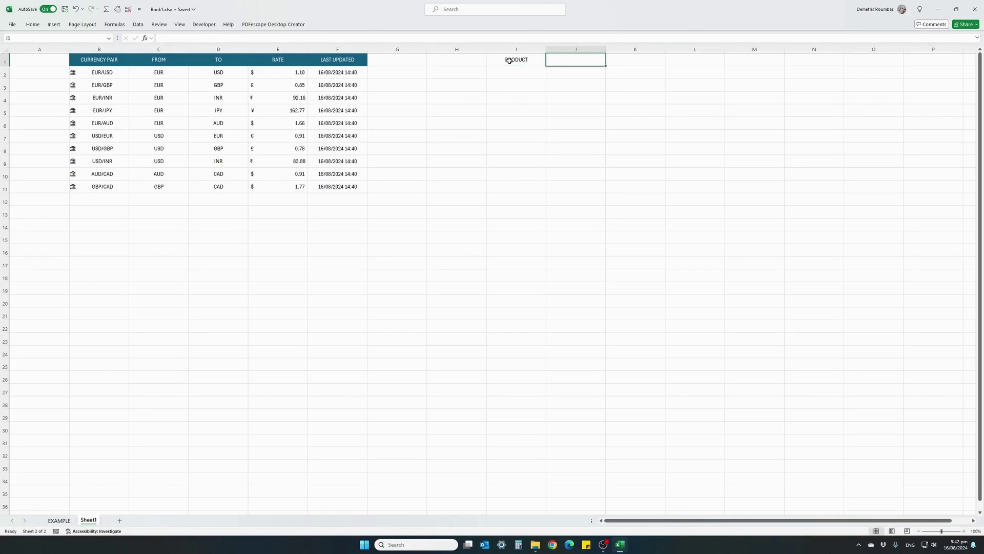
pyautogui.write('PRICE IN EUR')
pyautogui.press('Return')
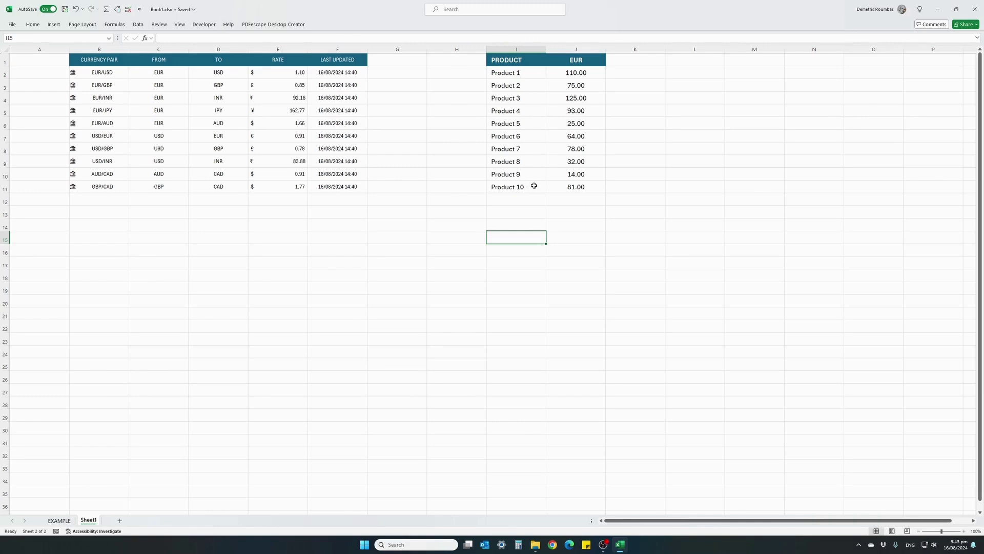
# Copy the J1 price heading into K1, L1 and M1.
pyautogui.click(583, 60)
pyautogui.hotkey('ctrl', 'c')
pyautogui.press('Right')
pyautogui.hotkey('ctrl', 'v')
pyautogui.press('Right')
pyautogui.hotkey('ctrl', 'v')
pyautogui.press('Right')
pyautogui.hotkey('ctrl', 'v')
pyautogui.press('Escape')
# Rename the K1:M1 headings to USD, GBP and JPY.
pyautogui.press('Left')
pyautogui.press('Left')
pyautogui.press('Left')
pyautogui.press('Right')
pyautogui.write('USD')
pyautogui.press('Right')
pyautogui.write('GBP')
pyautogui.press('Return')
pyautogui.press('Up')
pyautogui.press('Right')
pyautogui.write('JPY')
pyautogui.press('Return')
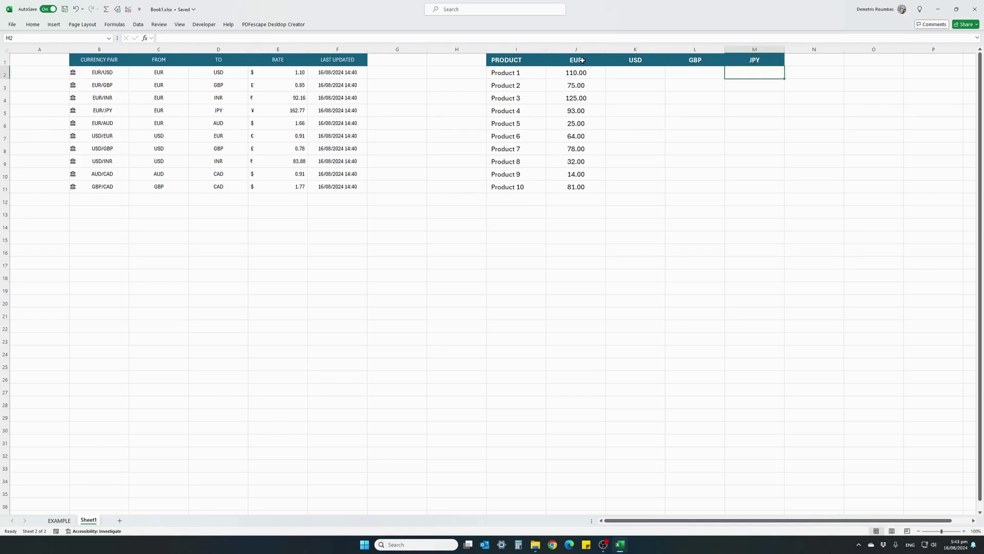
# Enter =J2*E$2 in K2 to convert Product 1's EUR price to USD.
pyautogui.click(617, 75)
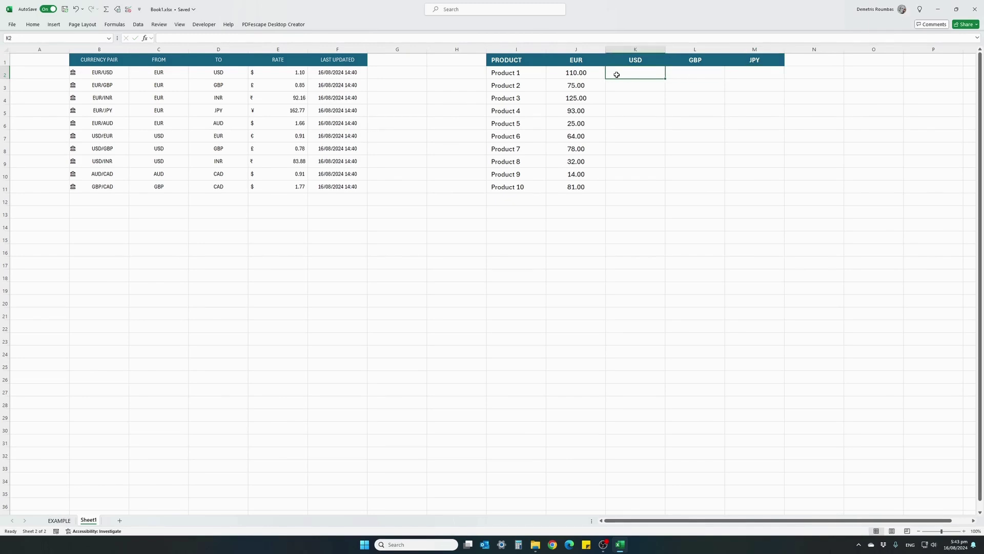
pyautogui.write('=')
pyautogui.click(585, 73)
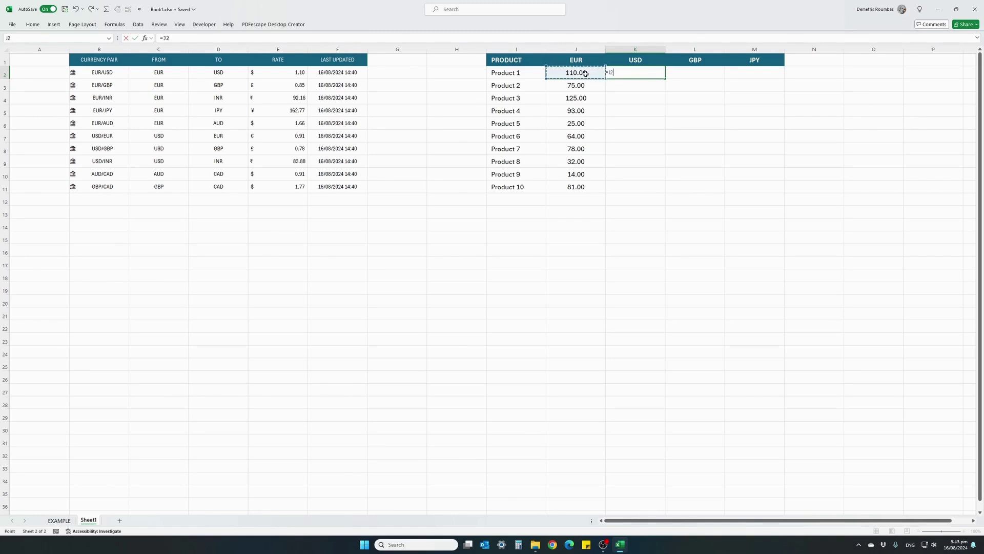
pyautogui.write('*')
pyautogui.click(271, 74)
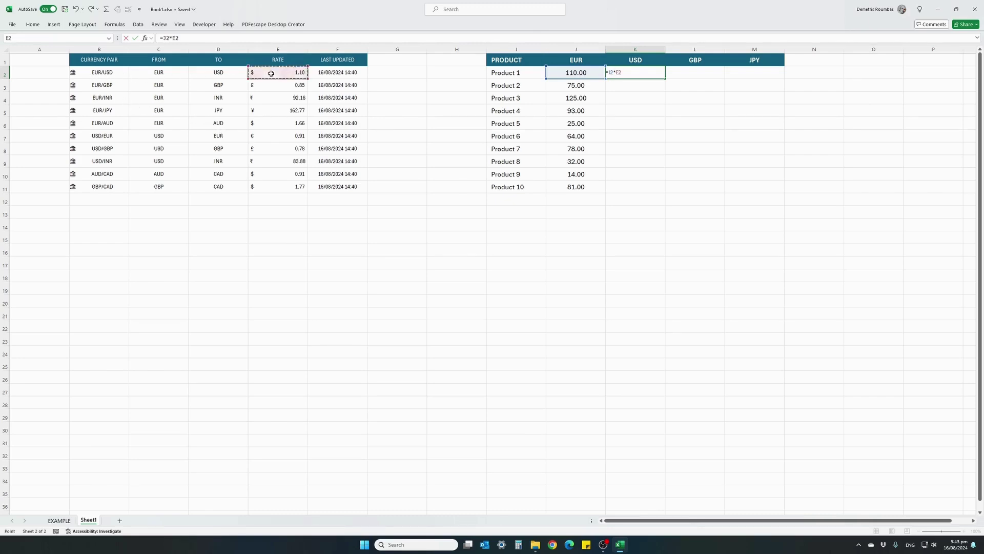
pyautogui.click(176, 37)
pyautogui.write('$')
pyautogui.press('Return')
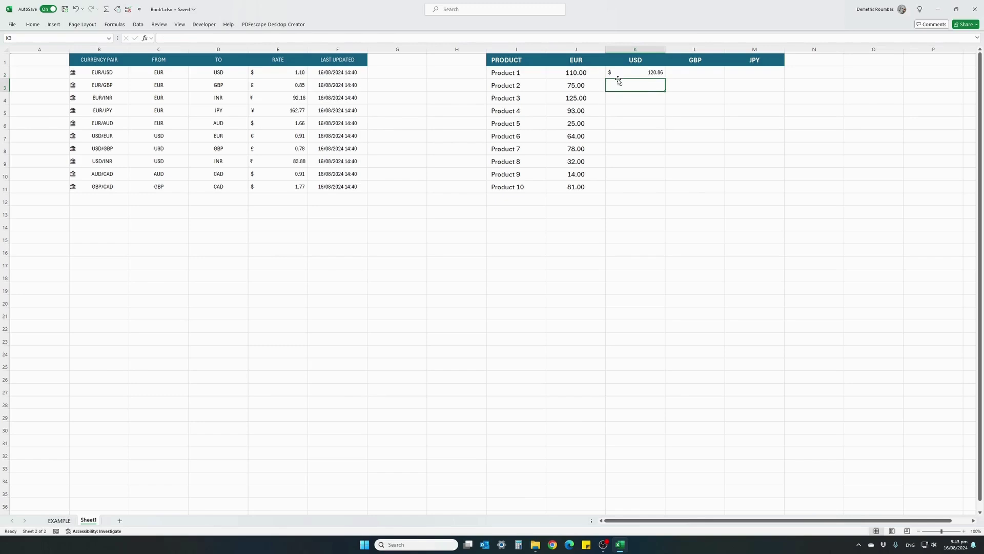
# Copy the K2 formula down K3:K11 for the remaining products.
pyautogui.click(621, 72)
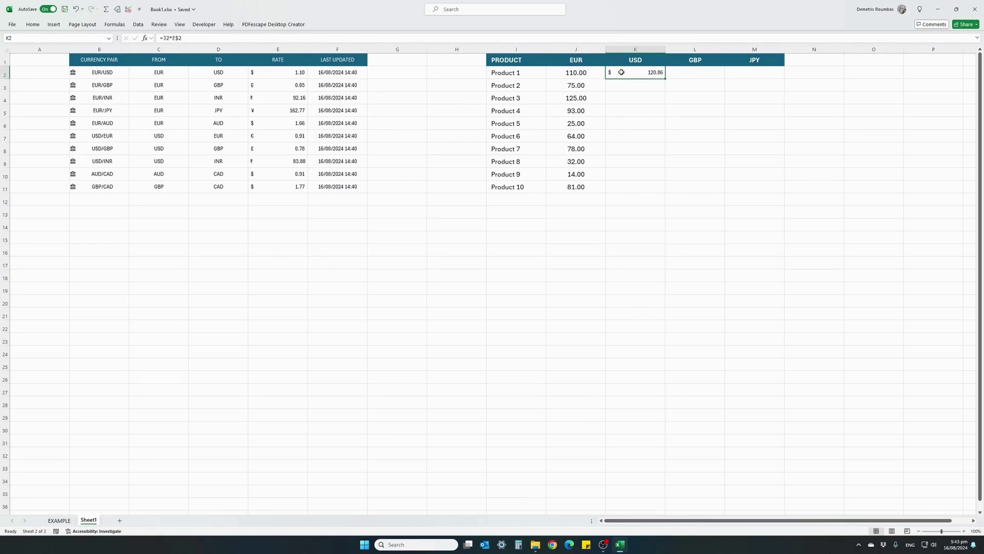
pyautogui.hotkey('ctrl', 'c')
pyautogui.moveTo(620, 85); pyautogui.dragTo(622, 185)
pyautogui.hotkey('ctrl', 'v')
pyautogui.click(621, 153)
pyautogui.press('Escape')
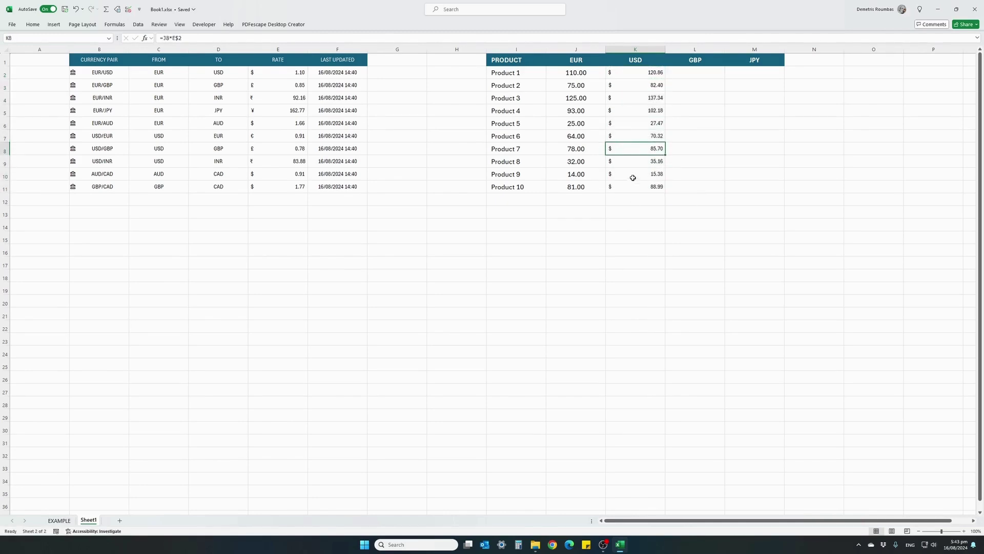
# Enter the GBP formula in L2, multiplying J2 by the EUR/GBP rate in E3, and copy it down L3:L11.
pyautogui.click(680, 73)
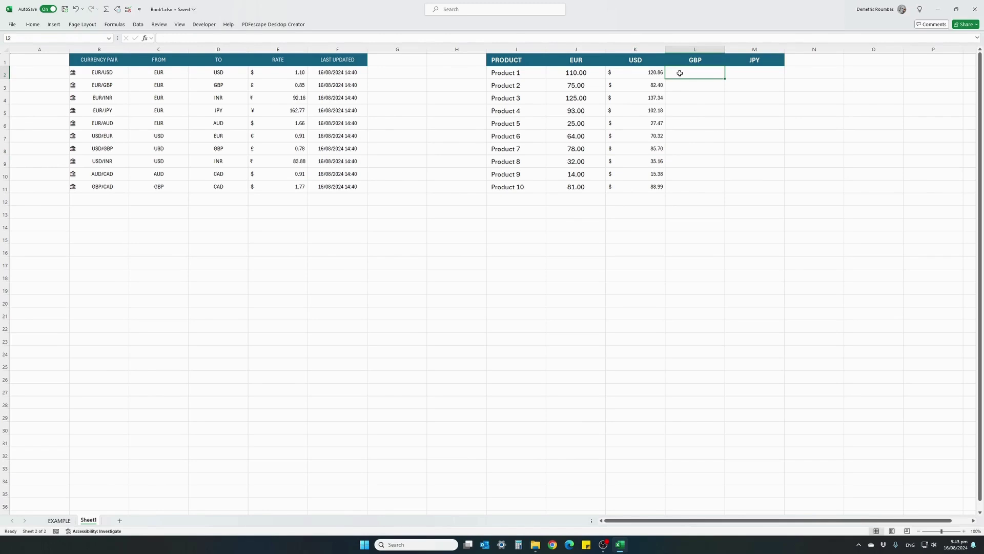
pyautogui.write('=')
pyautogui.click(584, 76)
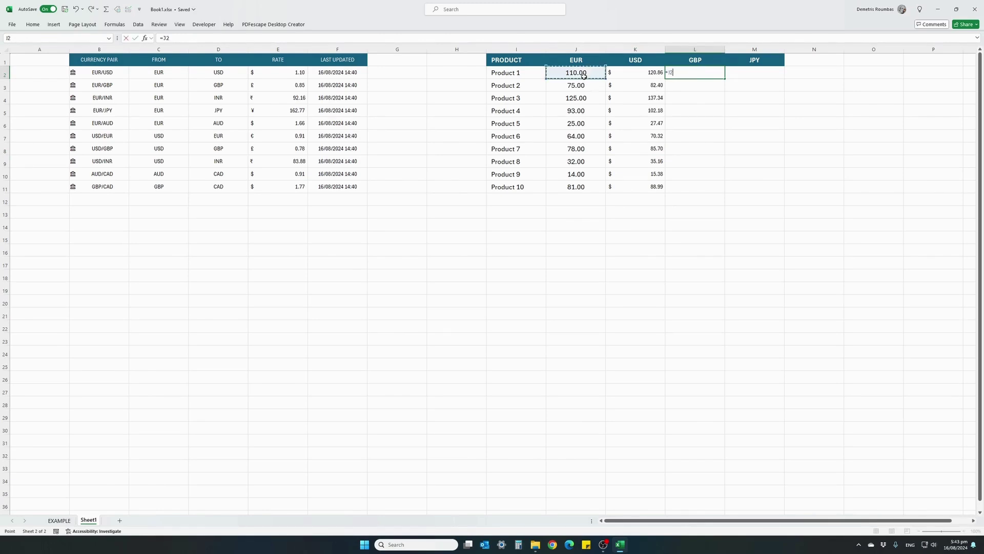
pyautogui.write('*')
pyautogui.click(284, 86)
pyautogui.press('F2')
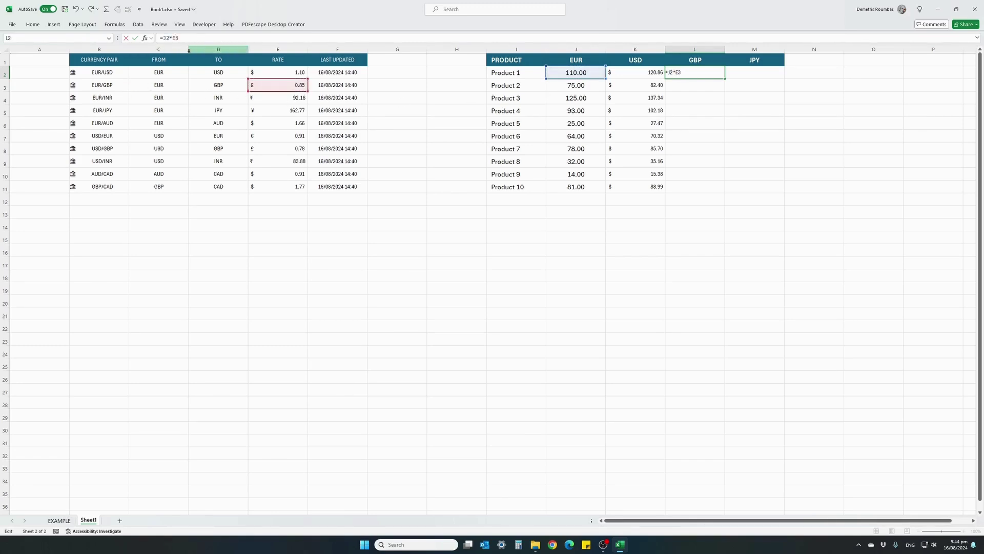
pyautogui.hotkey('ctrl', 'Return')
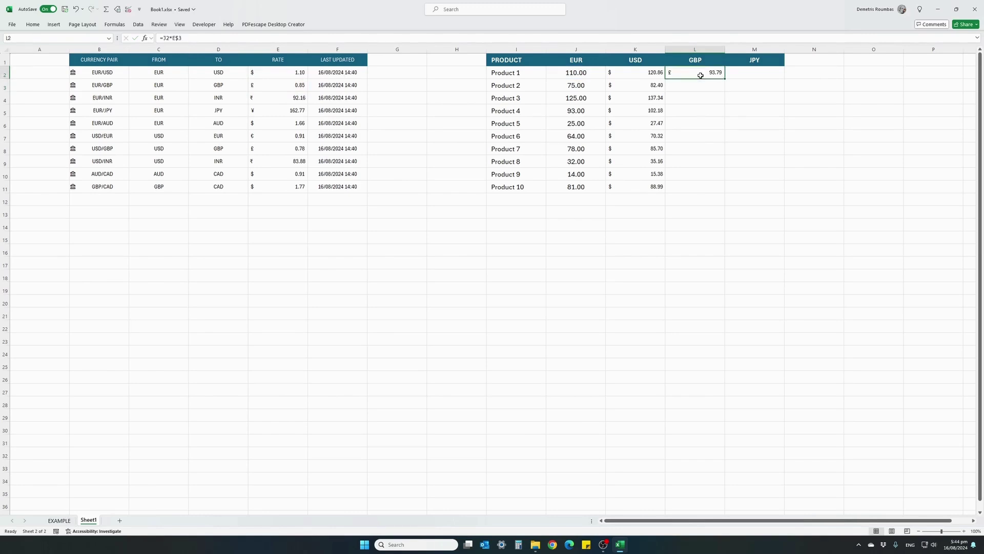
pyautogui.hotkey('ctrl', 'c')
pyautogui.moveTo(694, 83); pyautogui.dragTo(699, 185)
pyautogui.hotkey('ctrl', 'v')
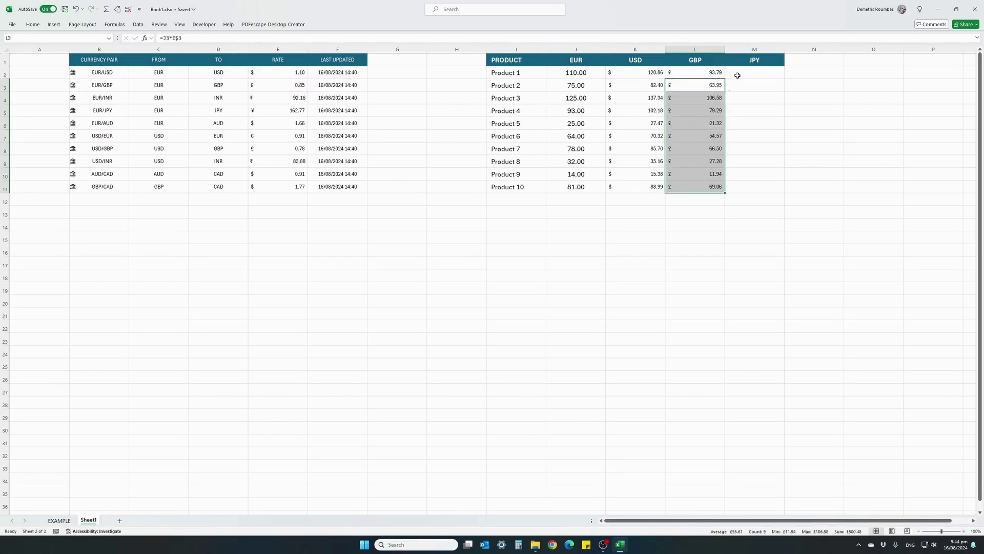
# Enter =J2*E$5 in M2 for JPY and copy it down M3:M11.
pyautogui.click(746, 73)
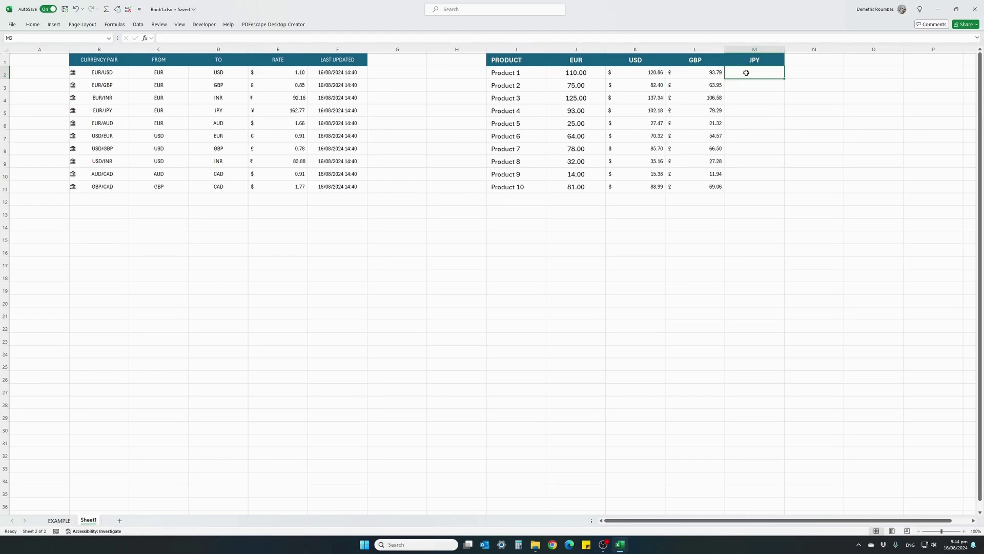
pyautogui.write('=')
pyautogui.click(582, 72)
pyautogui.write('*')
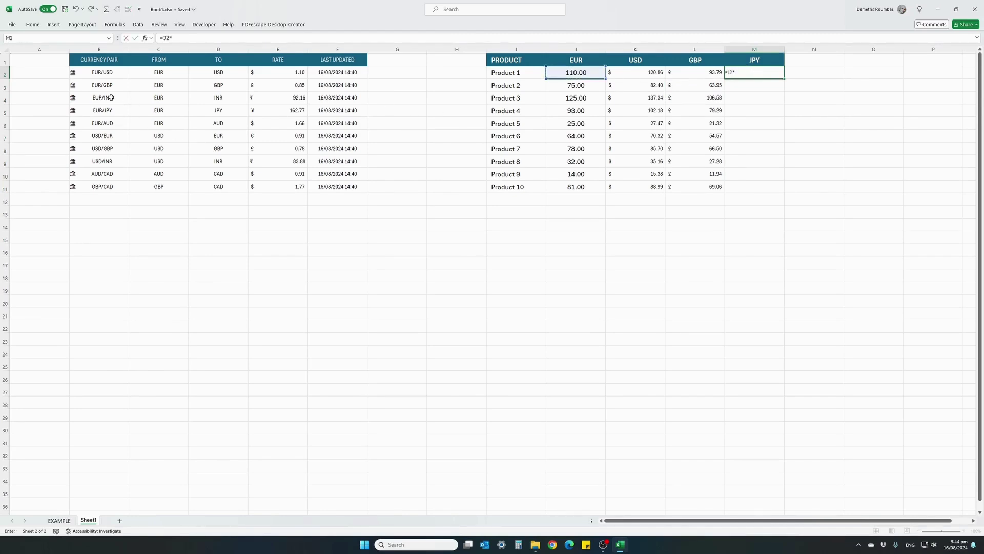
pyautogui.click(267, 113)
pyautogui.click(176, 37)
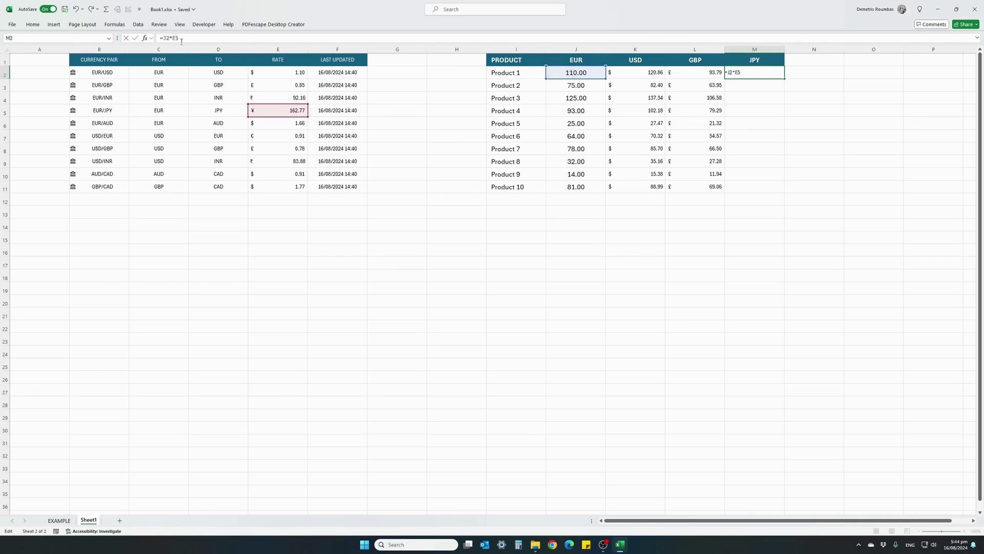
pyautogui.write('$')
pyautogui.press('Return')
pyautogui.click(761, 75)
pyautogui.hotkey('ctrl', 'c')
pyautogui.moveTo(753, 85); pyautogui.dragTo(755, 186)
pyautogui.hotkey('ctrl', 'v')
pyautogui.click(752, 163)
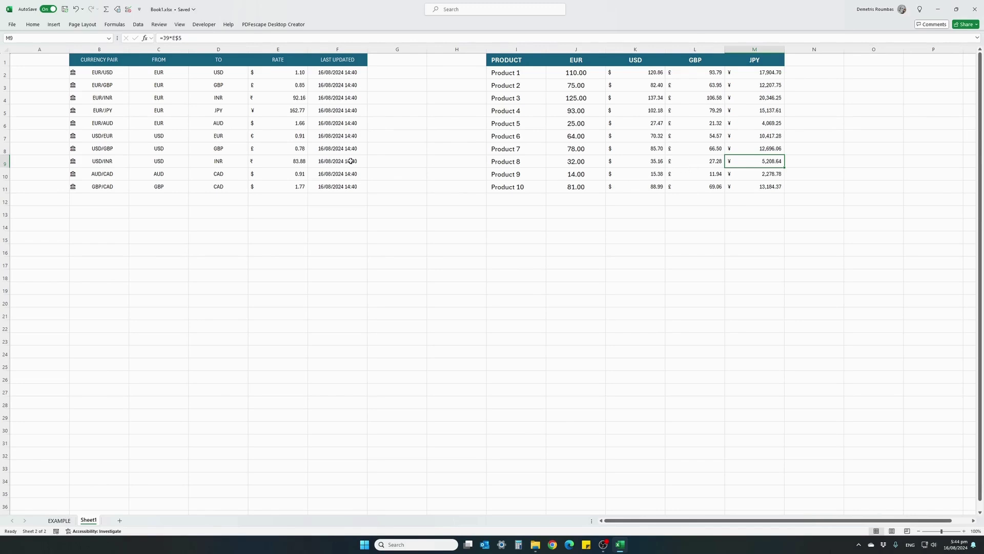
# Refresh all linked currency rates again to update the JPY prices.
pyautogui.click(139, 26)
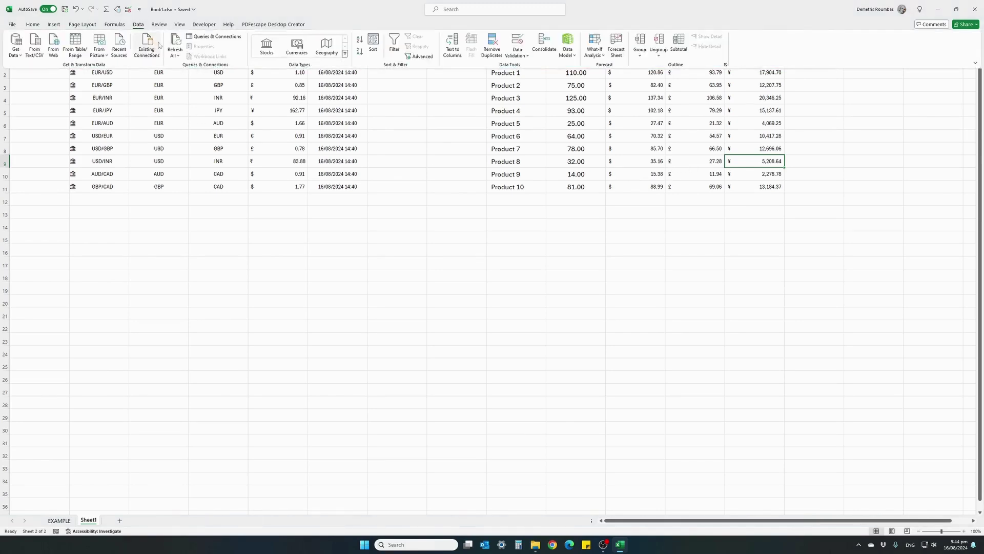
pyautogui.click(175, 43)
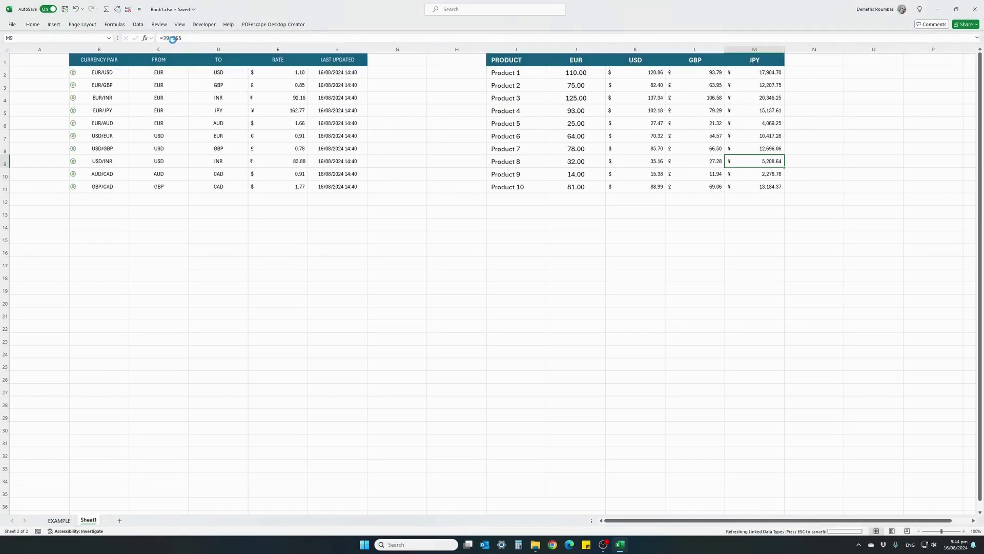